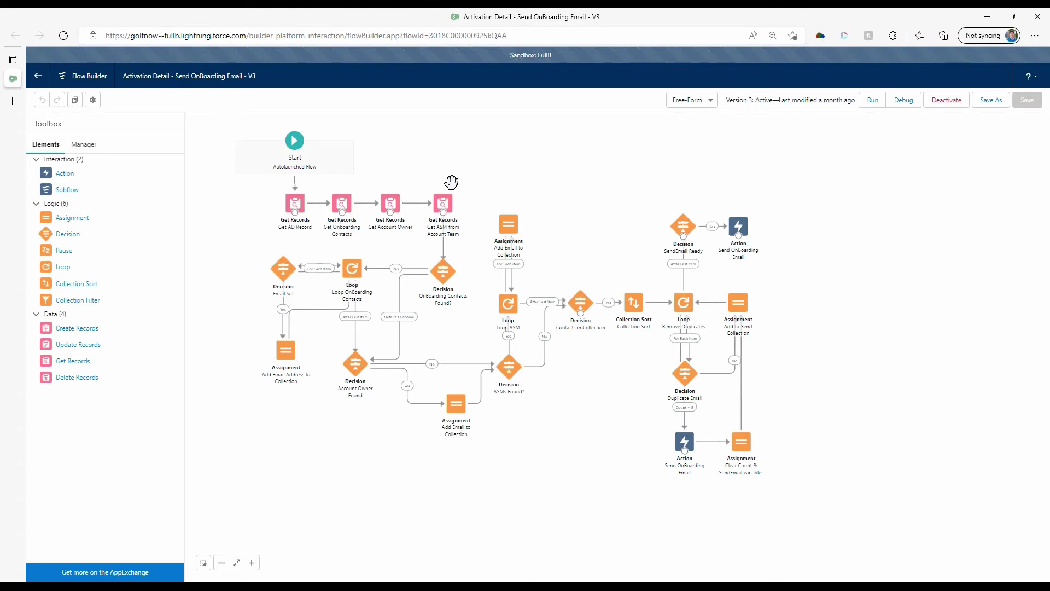
# Step: Examine the Get AD Record element's object, filter condition and record storage settings, closing it without changes
pyautogui.click(253, 567)
pyautogui.moveTo(262, 484); pyautogui.dragTo(415, 563)
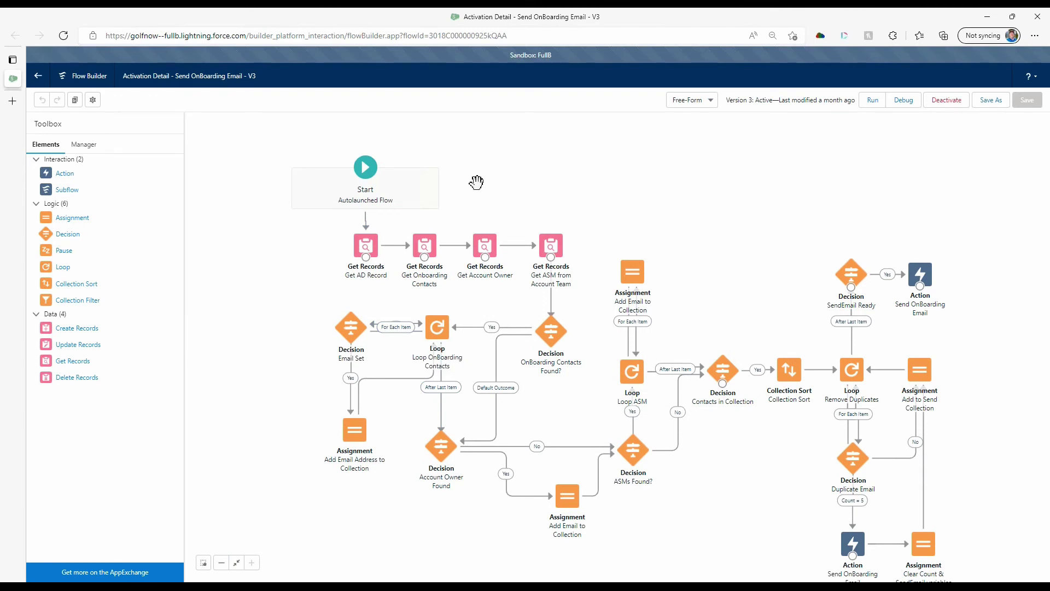
pyautogui.moveTo(487, 176); pyautogui.dragTo(473, 162)
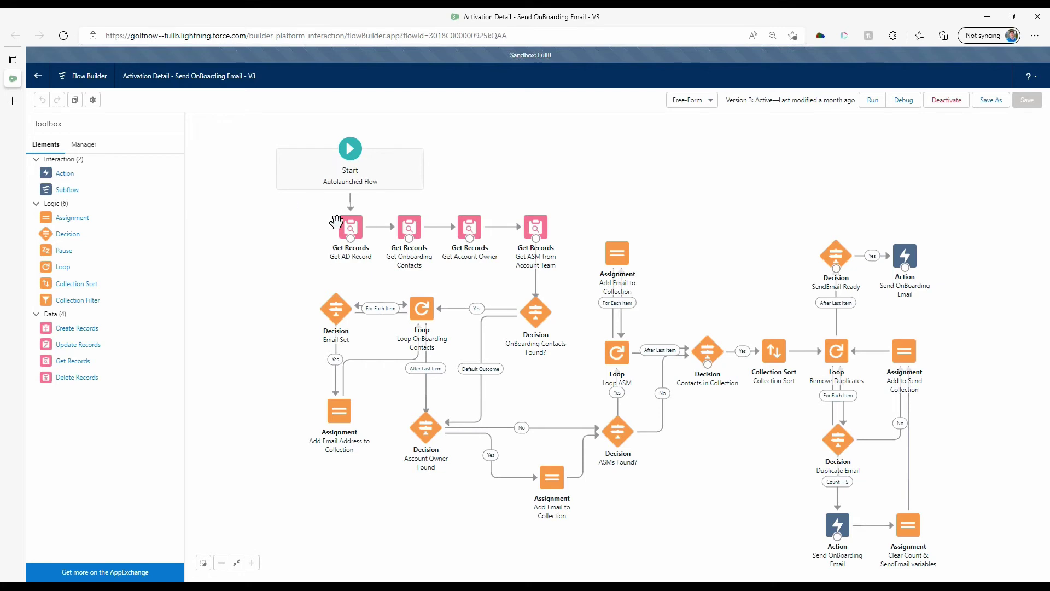
pyautogui.click(356, 230)
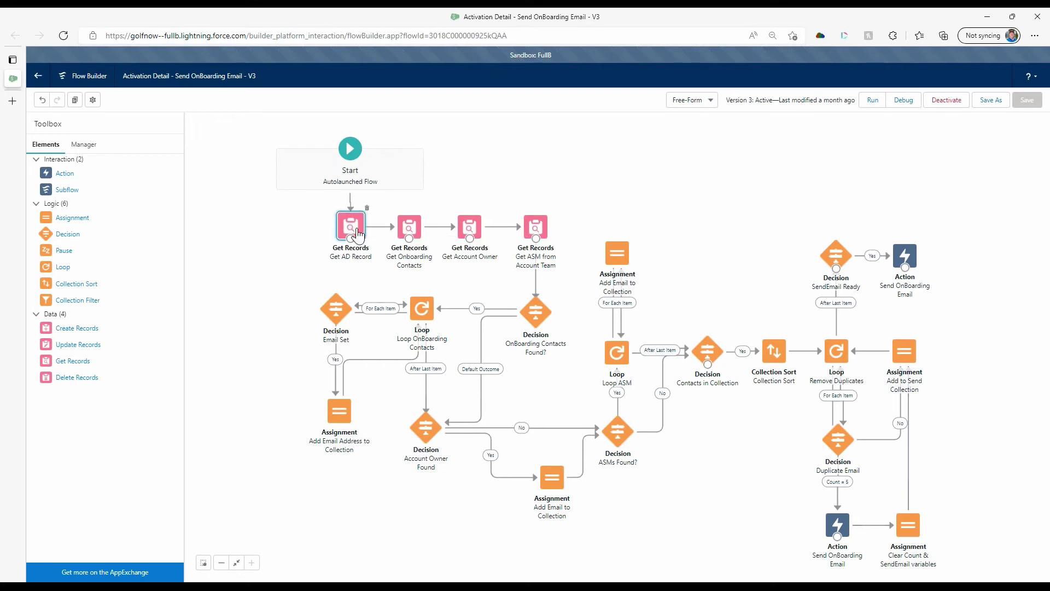
pyautogui.doubleClick(356, 230)
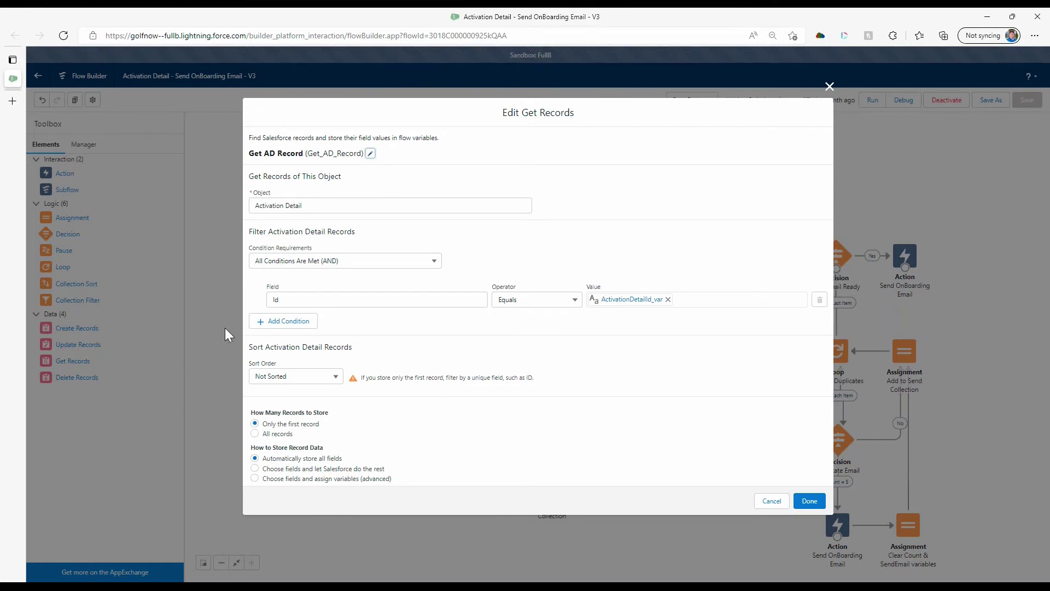
pyautogui.click(770, 504)
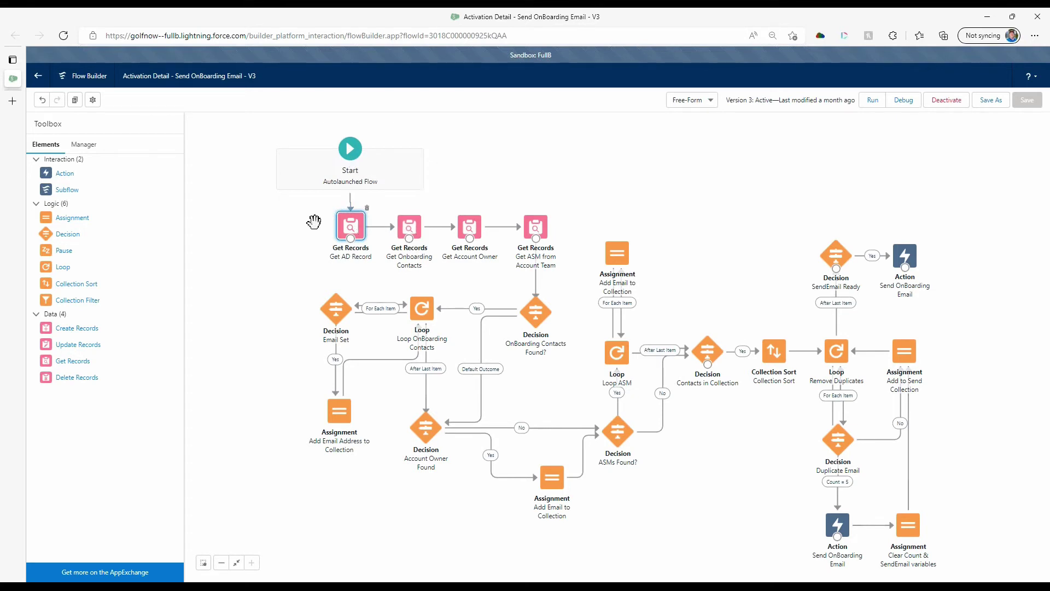
# Step: Examine the Get Onboarding Contacts element's object, filter condition and record storage settings, closing it without changes
pyautogui.click(418, 235)
pyautogui.doubleClick(418, 235)
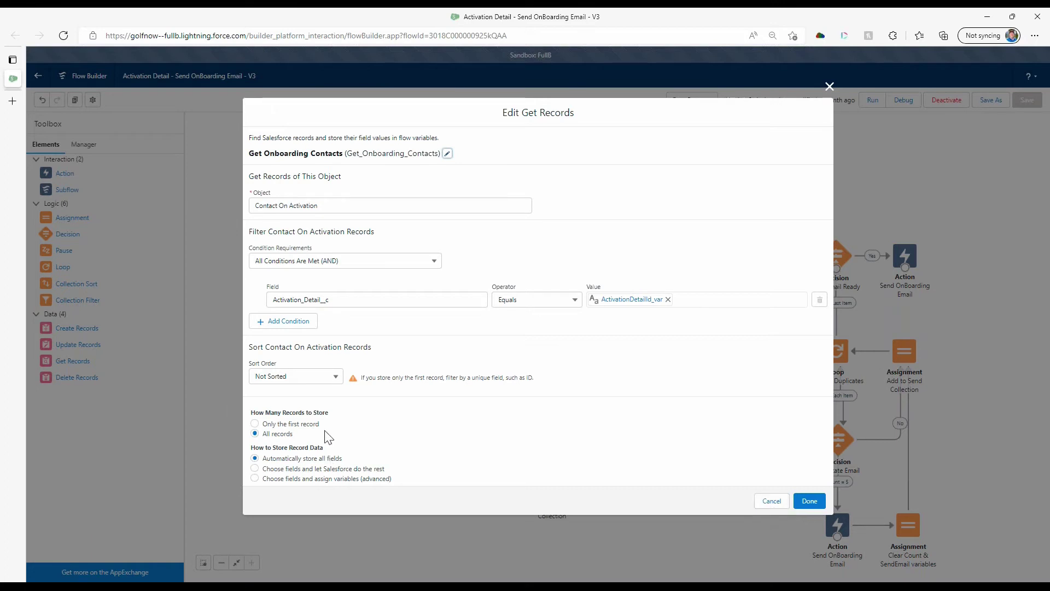
pyautogui.click(769, 500)
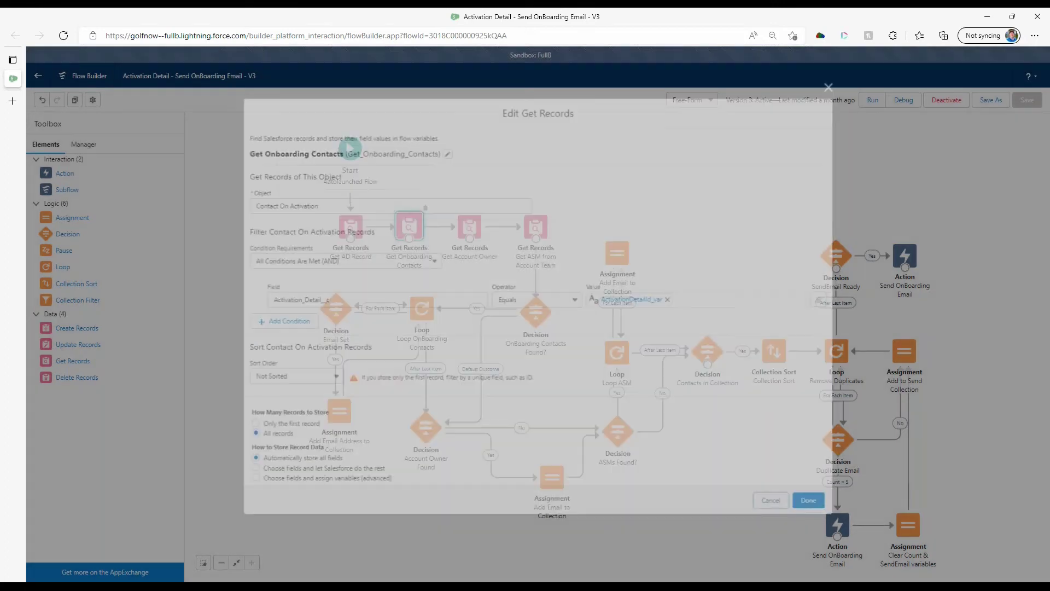
# Step: Examine the filter conditions and storage settings of the Get Account Owner and Get ASM from Account Team elements without changing them
pyautogui.click(470, 226)
pyautogui.doubleClick(470, 227)
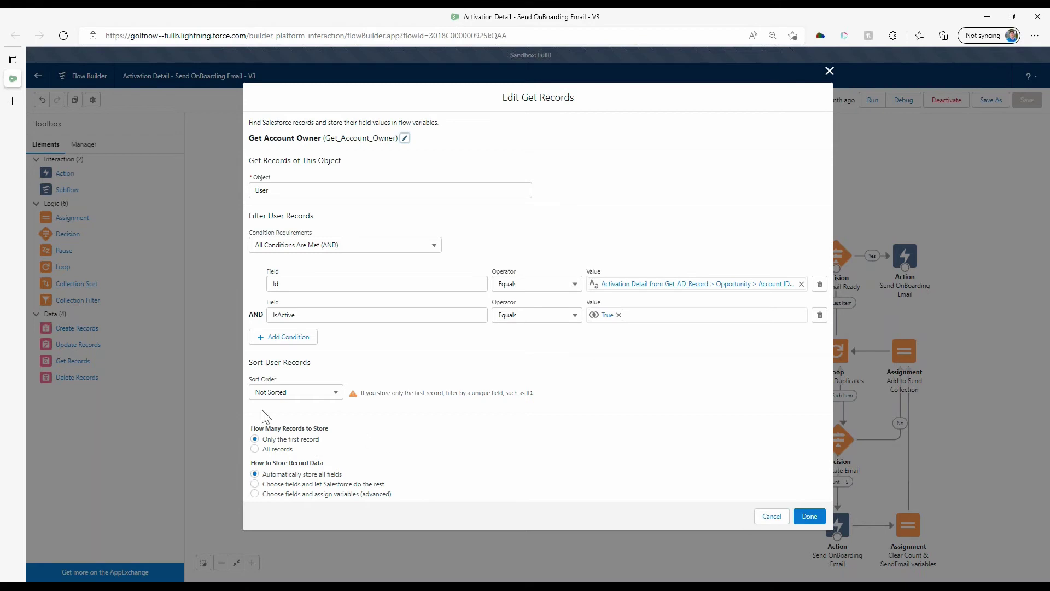
pyautogui.click(771, 516)
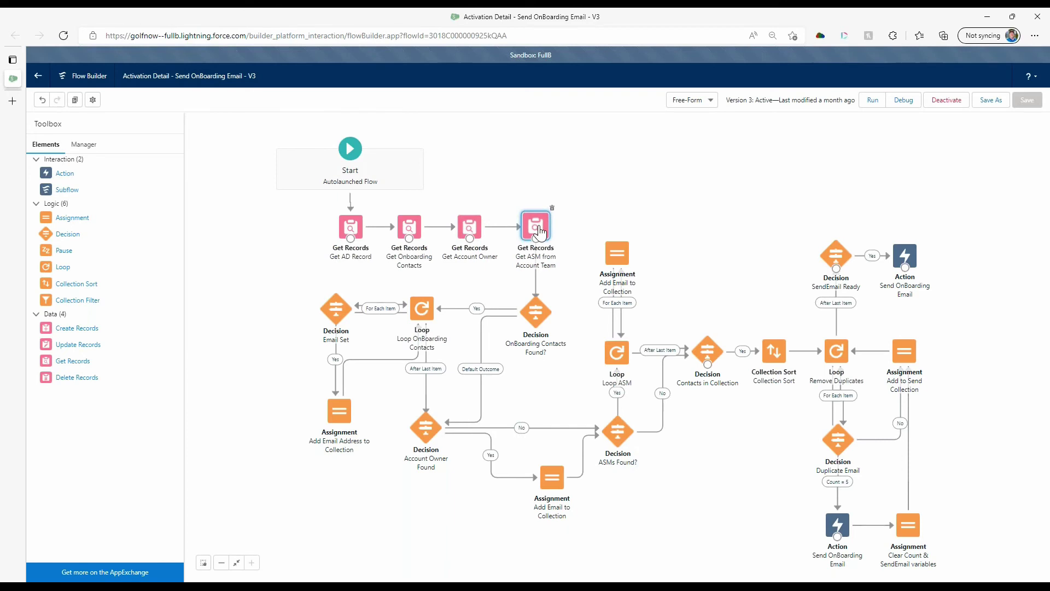
pyautogui.doubleClick(540, 232)
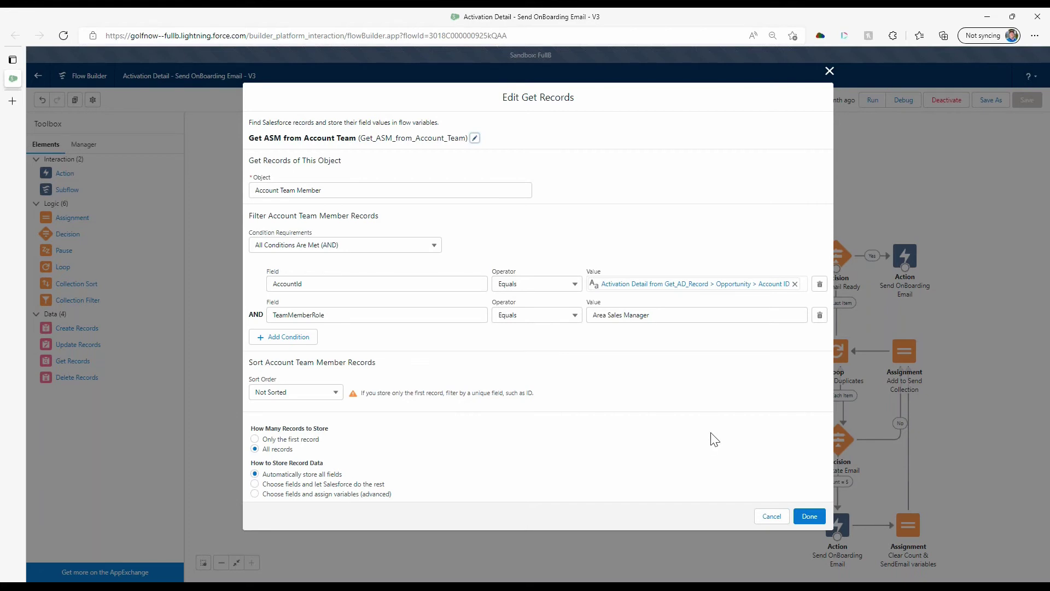
pyautogui.click(771, 516)
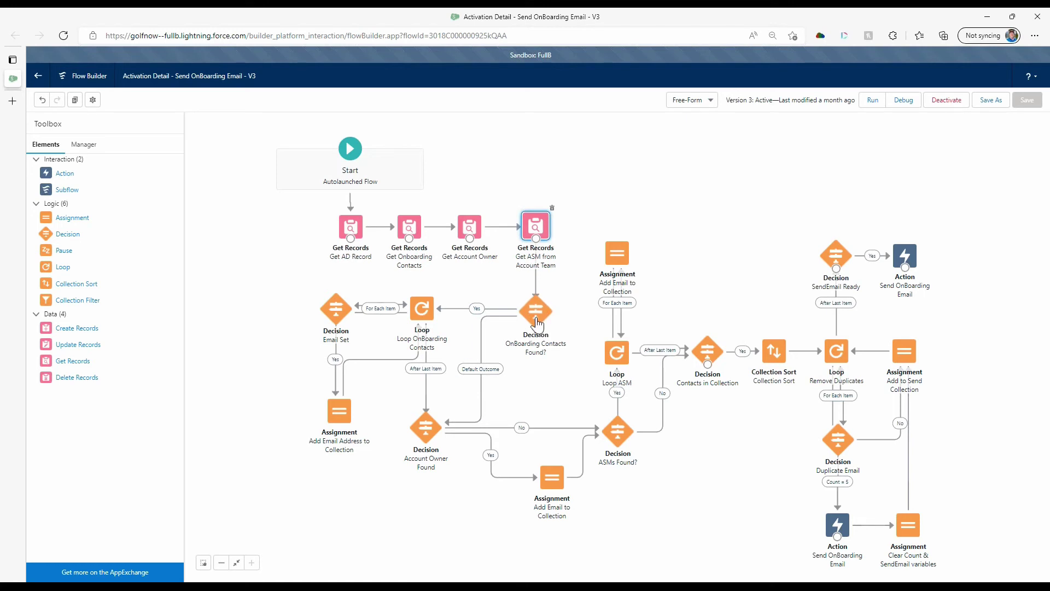
# Step: Examine the Yes condition of the OnBoarding Contacts Found? decision and the record collection variables available as its resource, discarding any edits
pyautogui.doubleClick(536, 325)
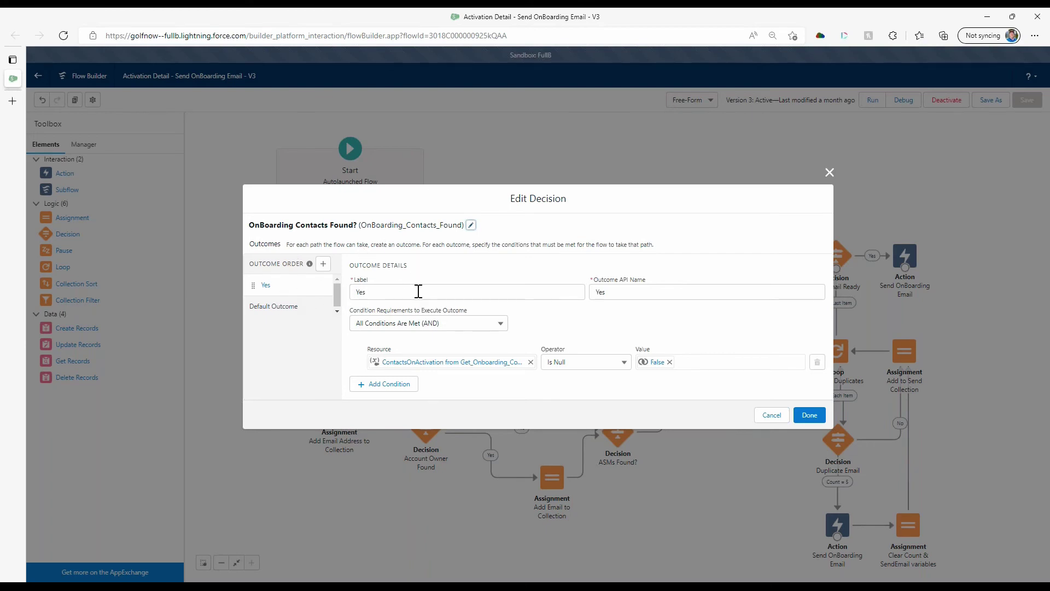
pyautogui.click(440, 364)
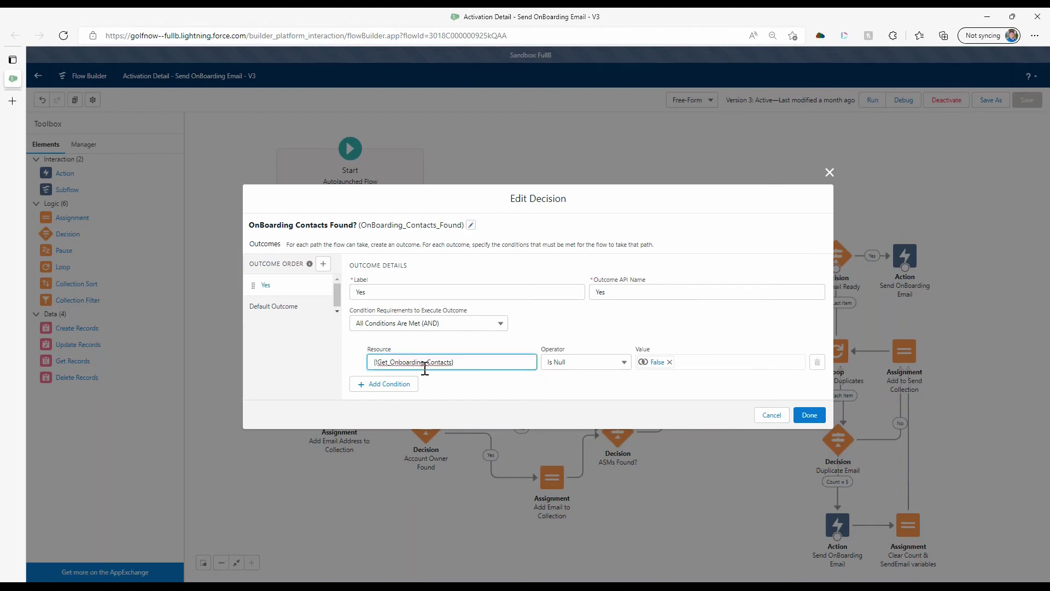
pyautogui.click(404, 362)
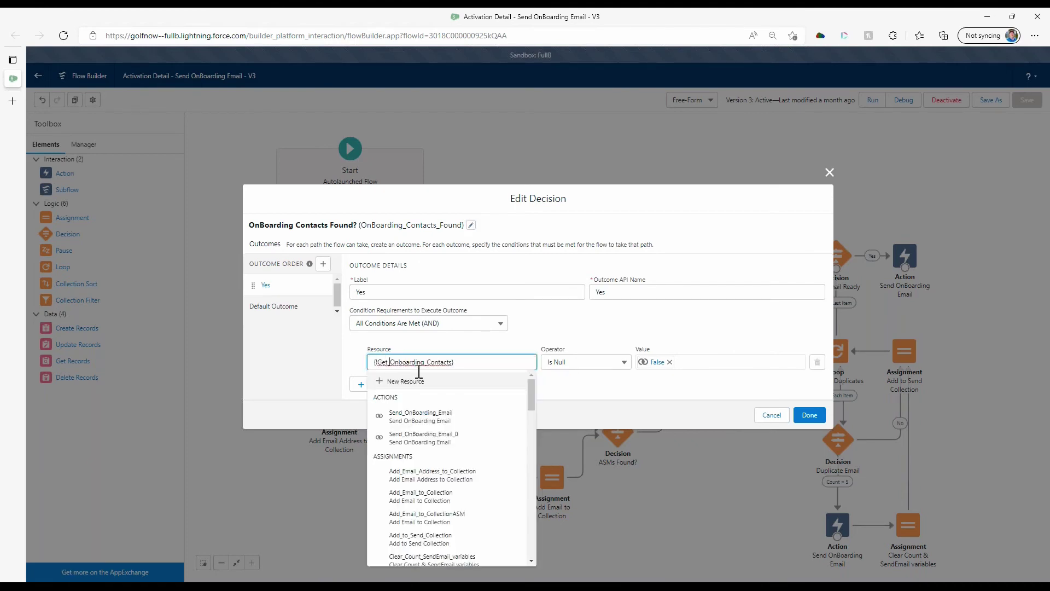
pyautogui.scroll(-10, 448, 465)
pyautogui.scroll(-4, 453, 470)
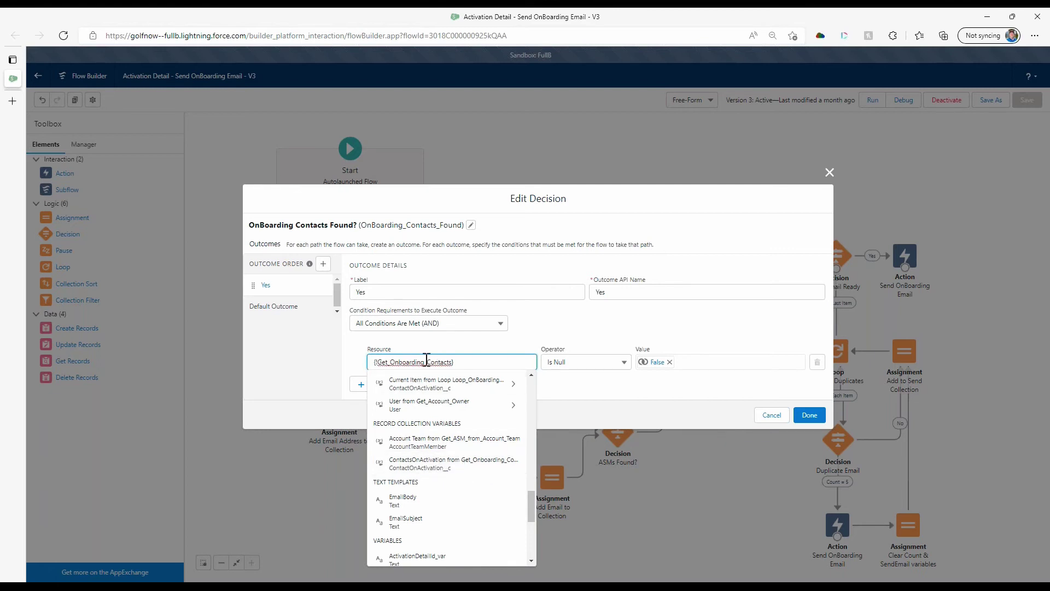
pyautogui.click(451, 465)
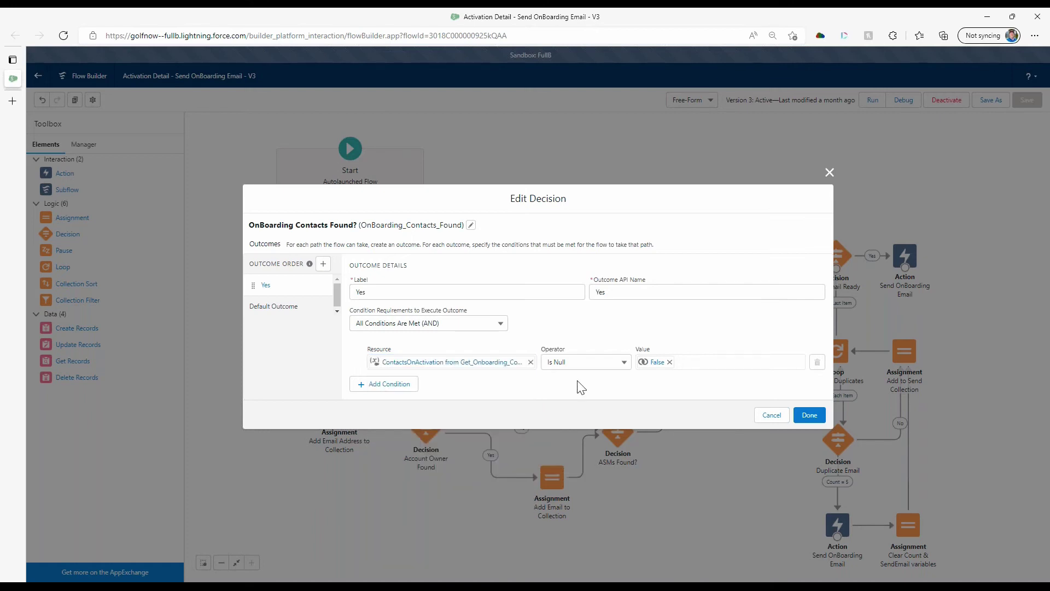
pyautogui.click(772, 415)
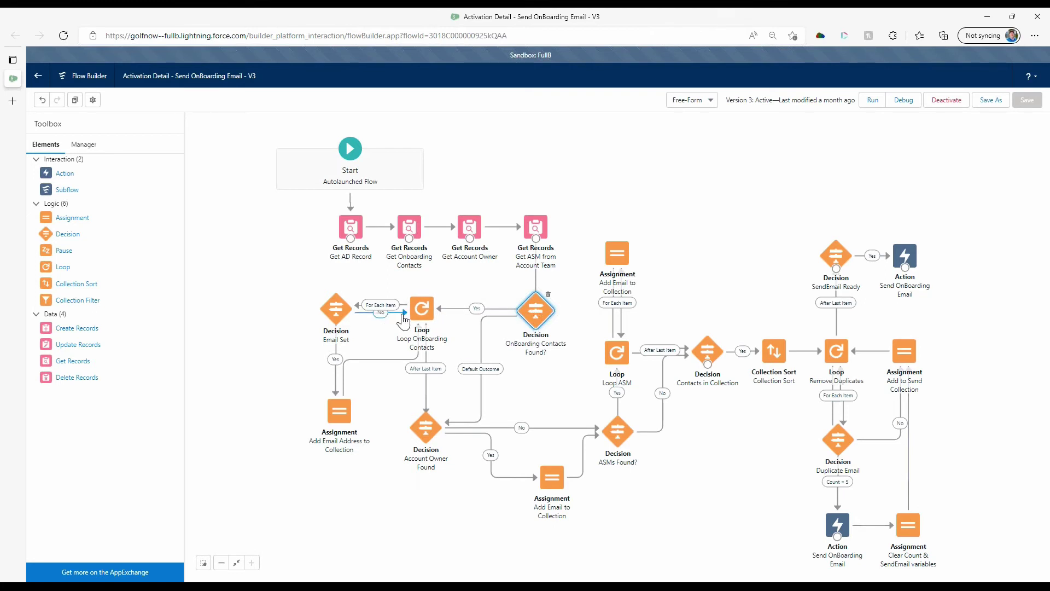
# Step: Examine the Yes conditions of the Email Set decision and the variable used in the Add Email Address to Collection assignment
pyautogui.doubleClick(337, 309)
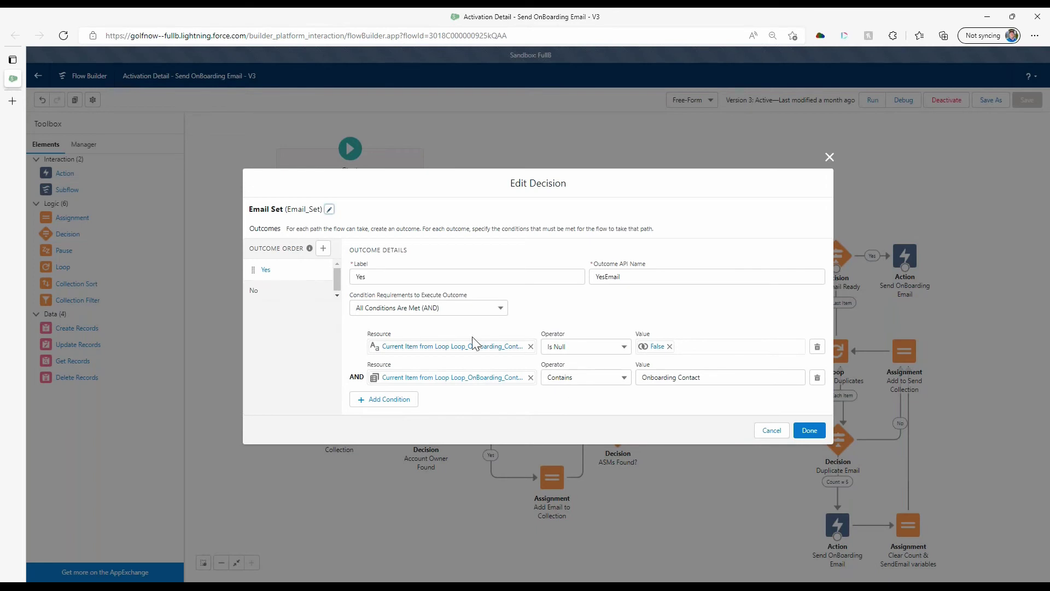
pyautogui.click(497, 347)
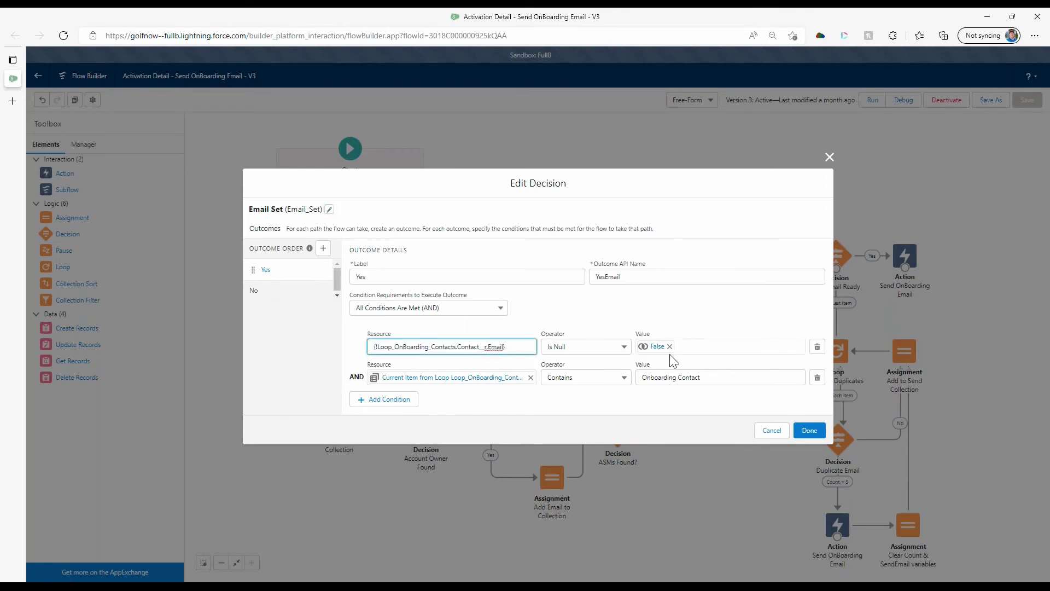
pyautogui.click(770, 431)
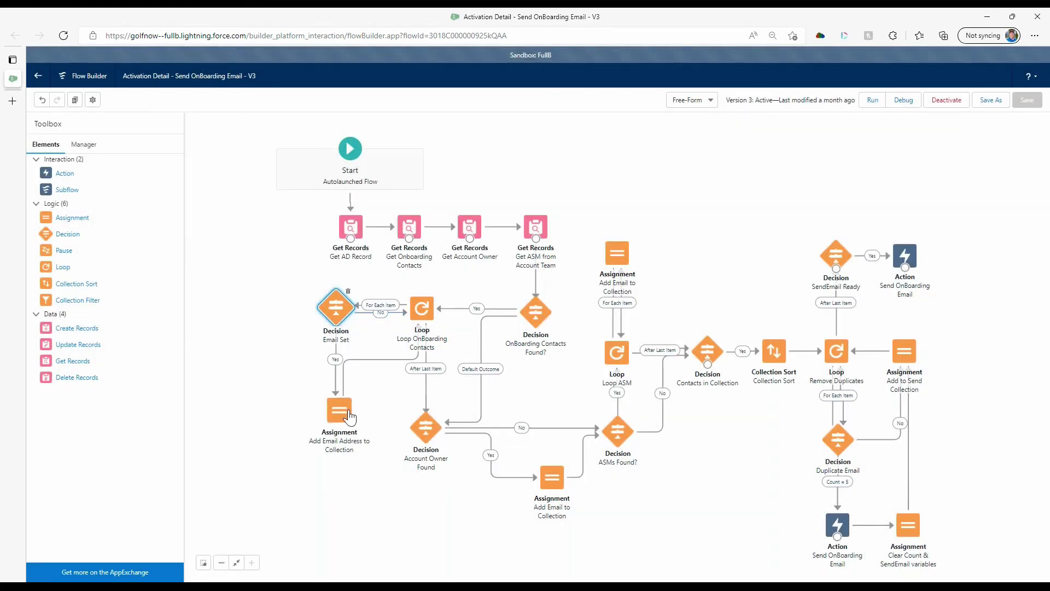
pyautogui.doubleClick(338, 418)
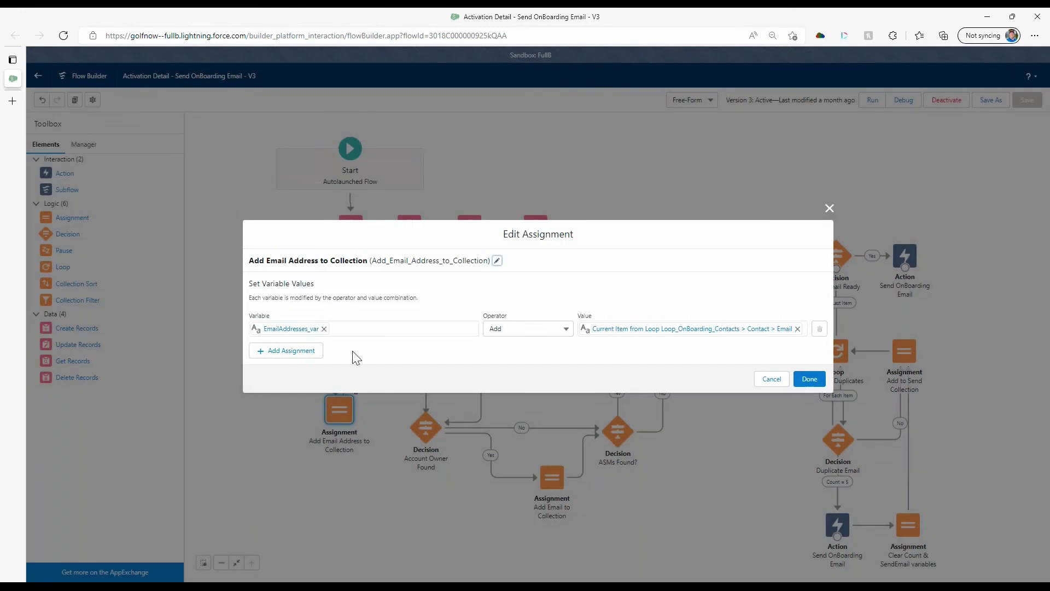
pyautogui.click(285, 329)
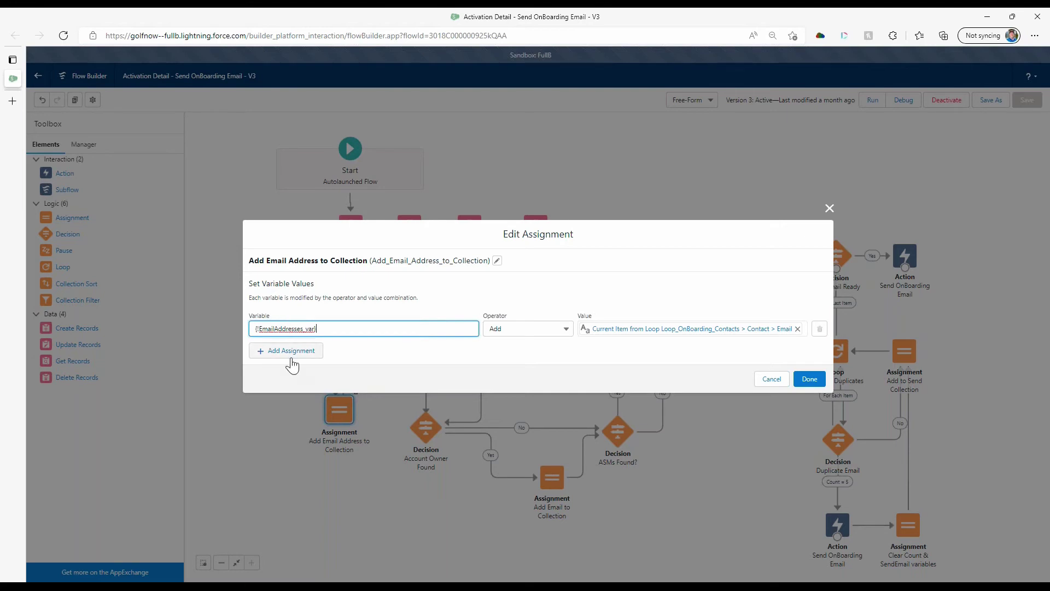
# Step: Try adding a second assignment row with a new Record variable that allows multiple values, discarding the variable and deleting the row
pyautogui.click(290, 352)
pyautogui.click(298, 342)
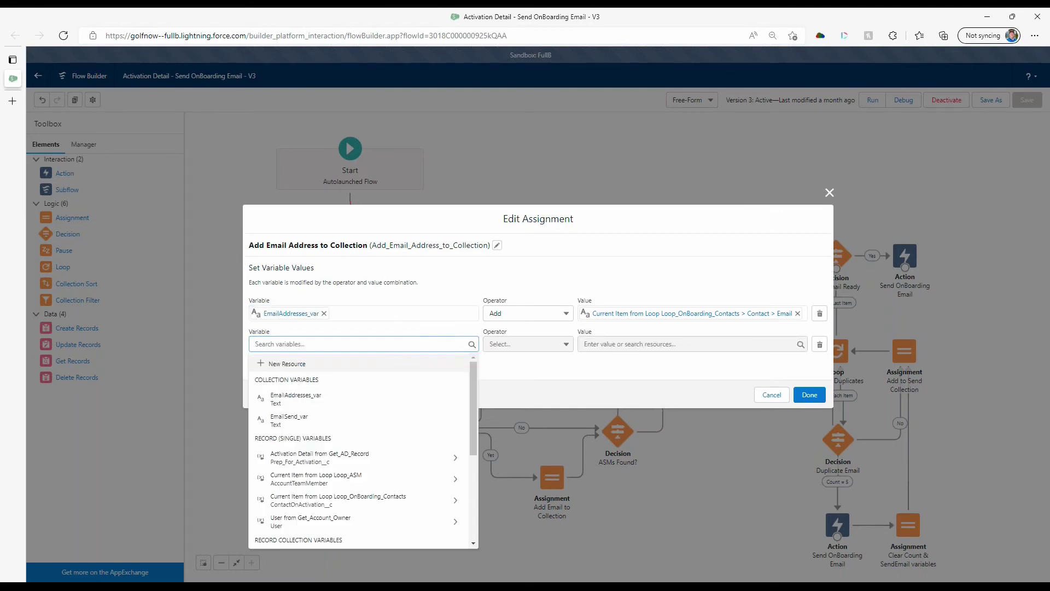
pyautogui.click(286, 363)
pyautogui.click(304, 273)
pyautogui.click(301, 295)
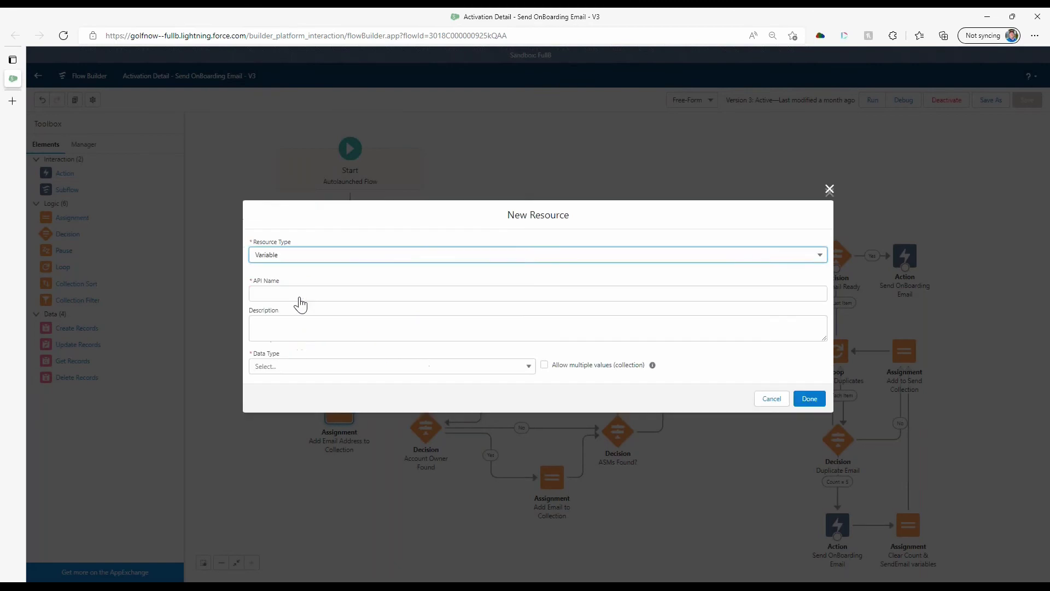
pyautogui.click(298, 294)
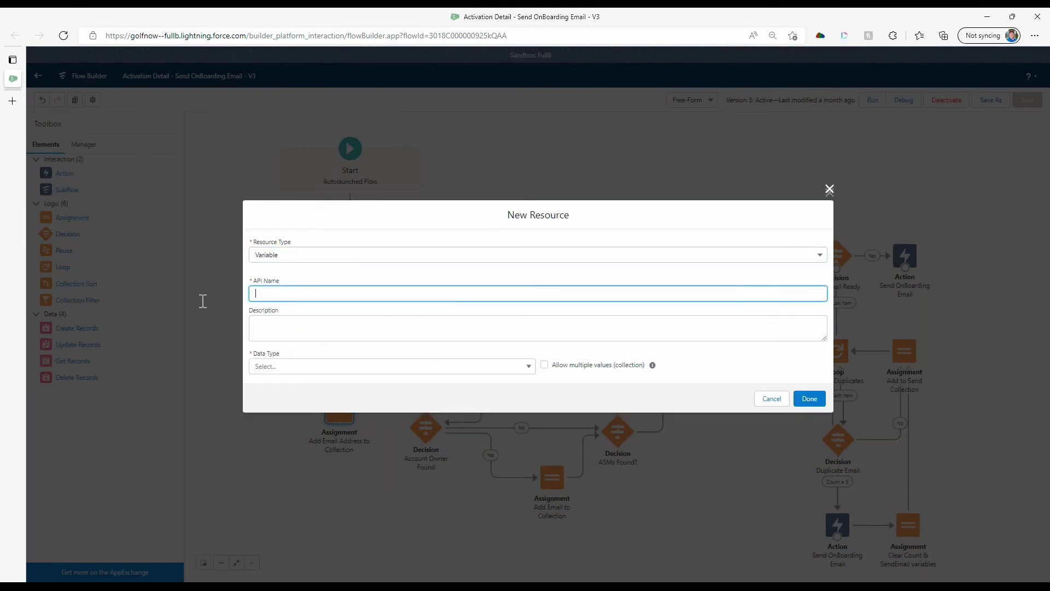
pyautogui.click(331, 367)
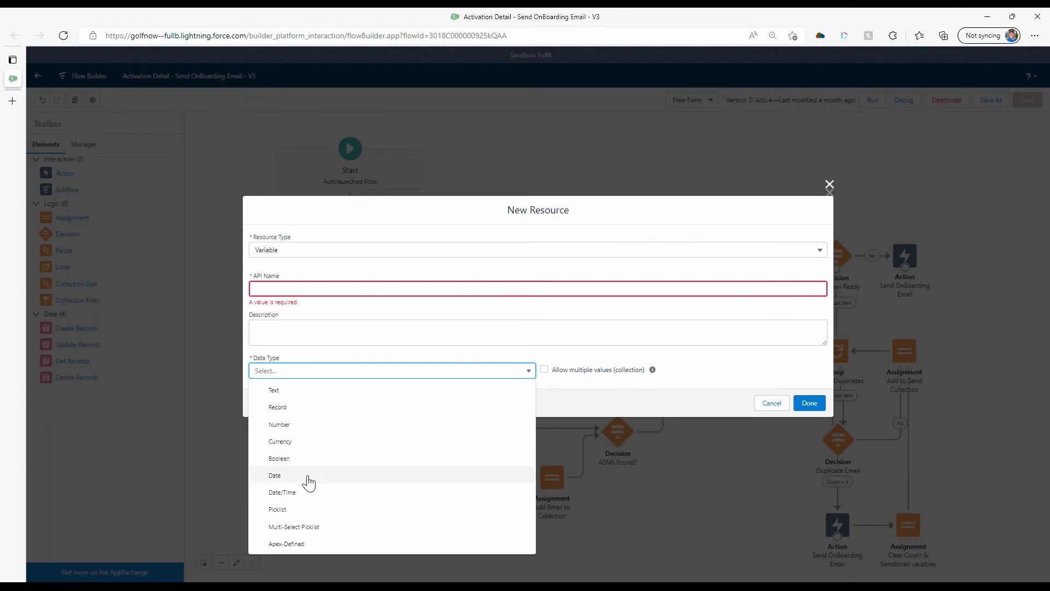
pyautogui.click(302, 408)
pyautogui.click(545, 340)
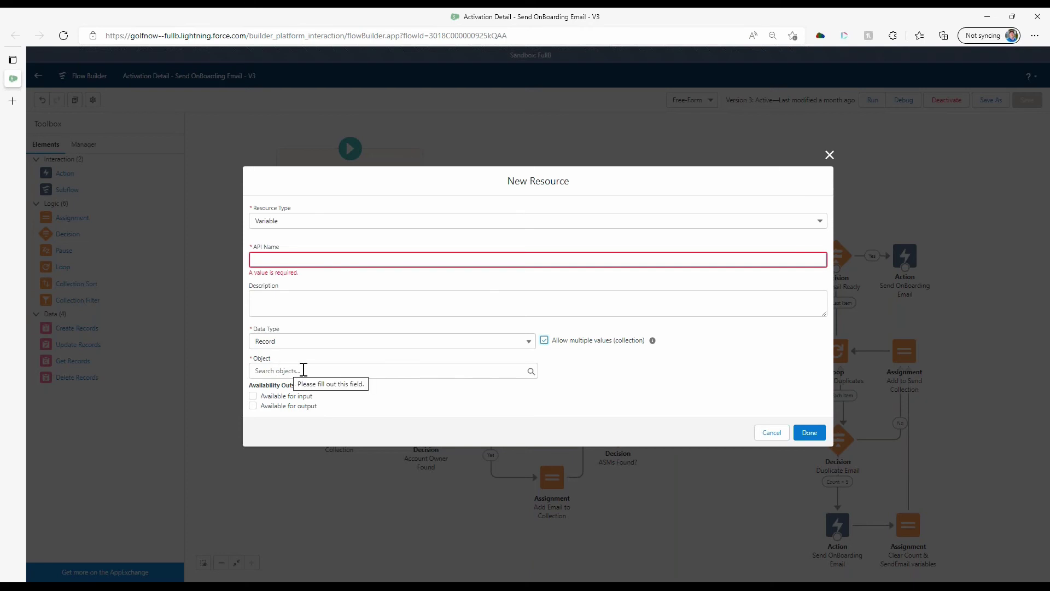
pyautogui.click(772, 432)
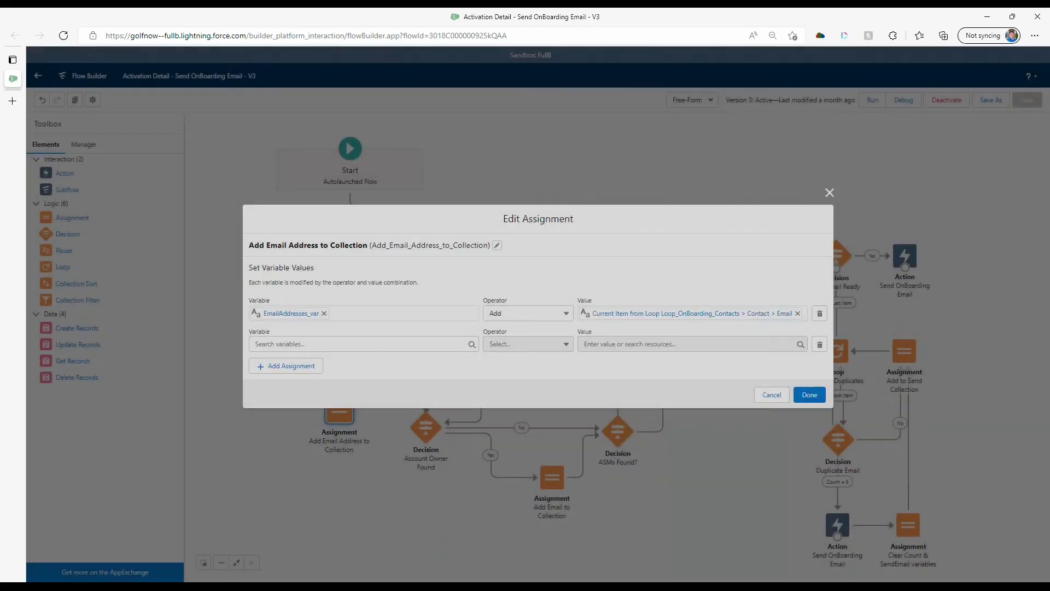
pyautogui.click(819, 344)
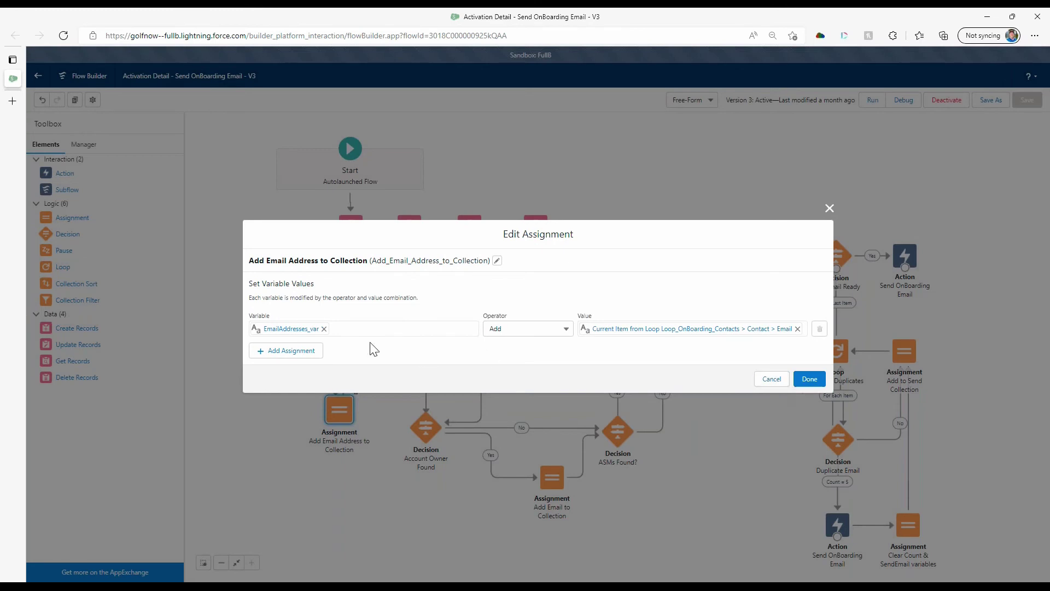
# Step: Examine the value and variable references in the Add Email Address to Collection assignment, closing it without changes
pyautogui.click(709, 331)
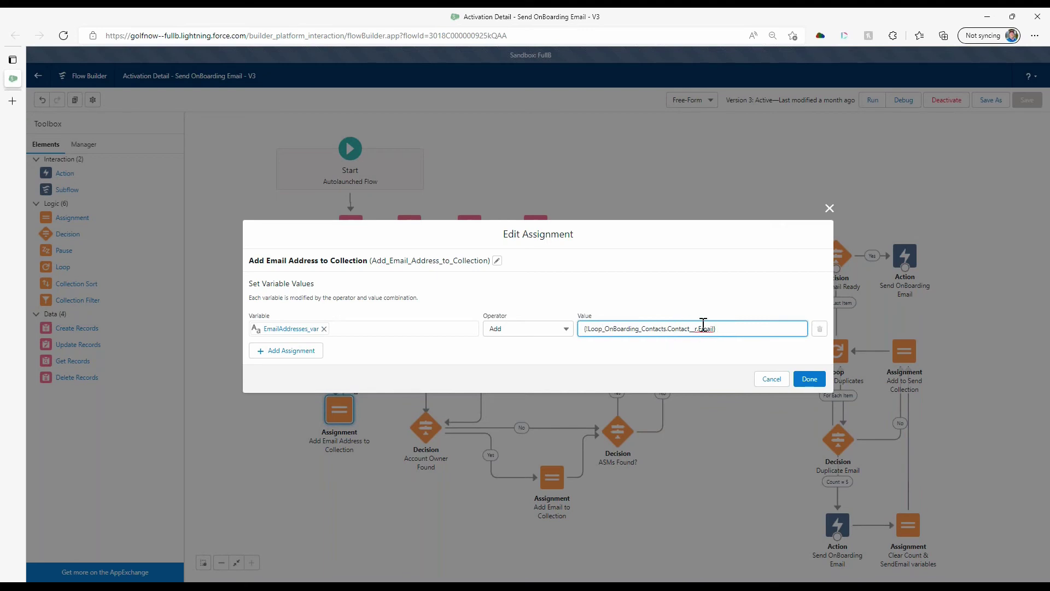
pyautogui.click(293, 330)
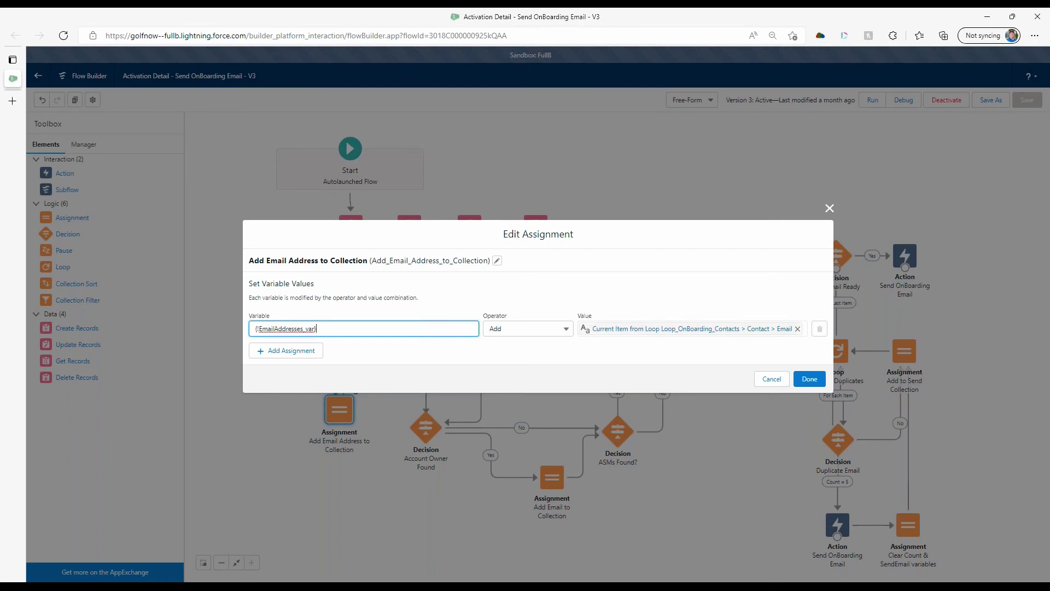
pyautogui.click(770, 379)
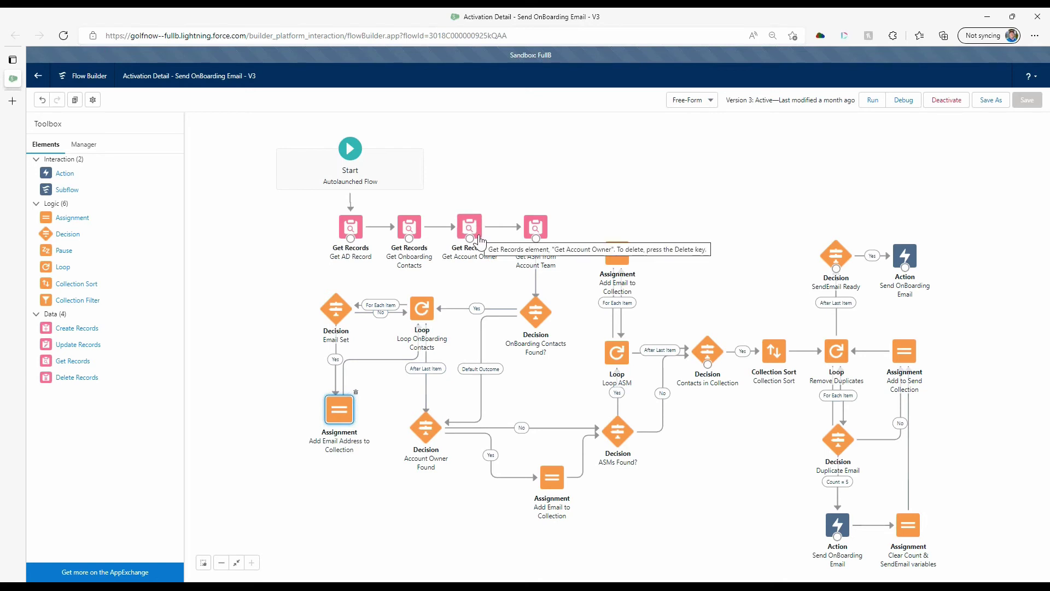
# Step: Examine the Yes condition of the Account Owner Found decision and the value added by its Add Email to Collection assignment, discarding any edits
pyautogui.doubleClick(426, 432)
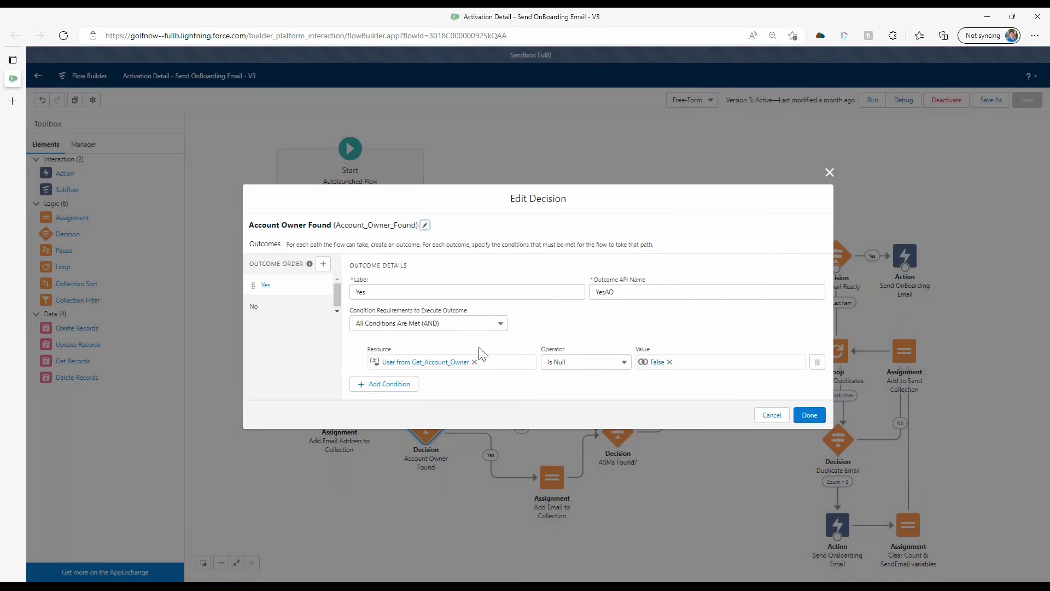
pyautogui.click(783, 416)
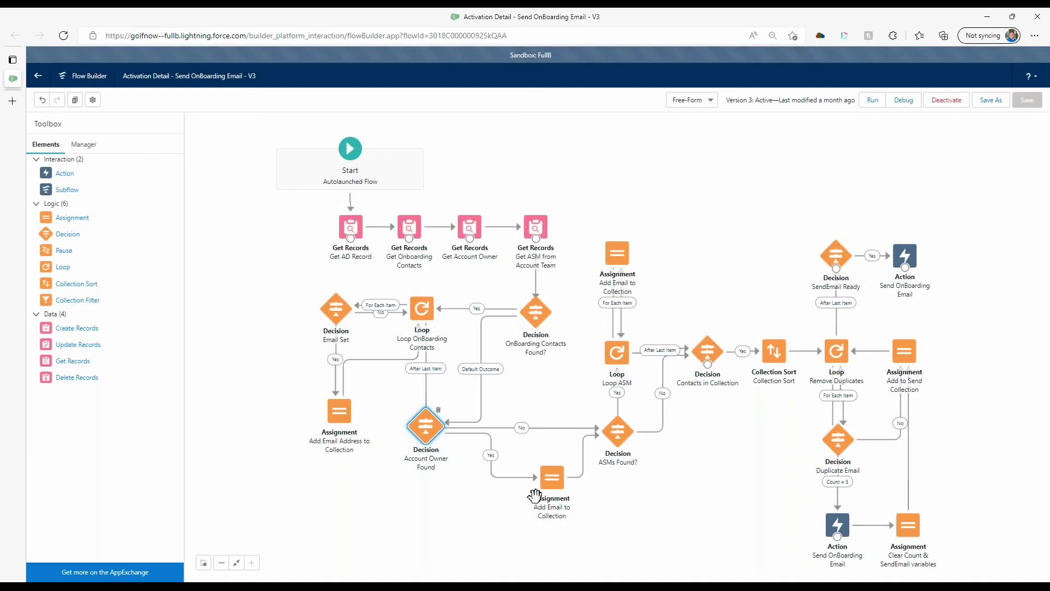
pyautogui.doubleClick(555, 483)
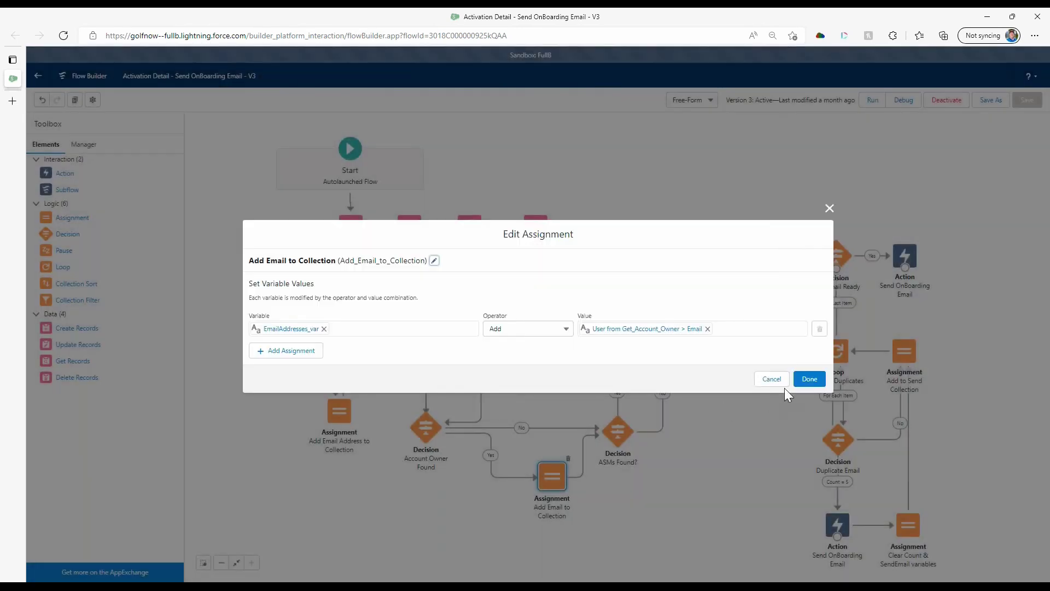
pyautogui.click(772, 380)
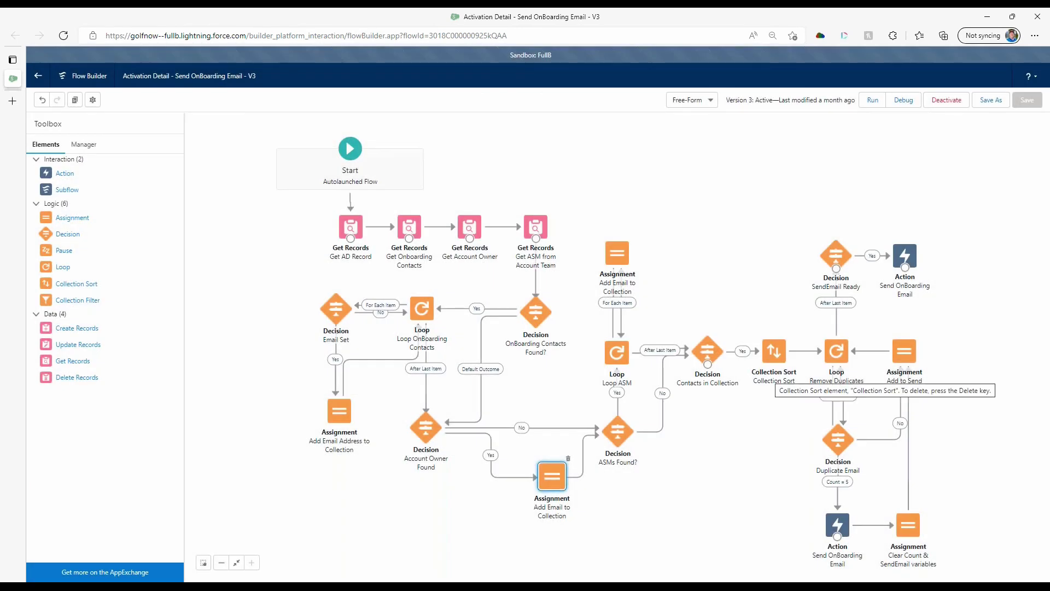
pyautogui.doubleClick(550, 481)
pyautogui.click(643, 331)
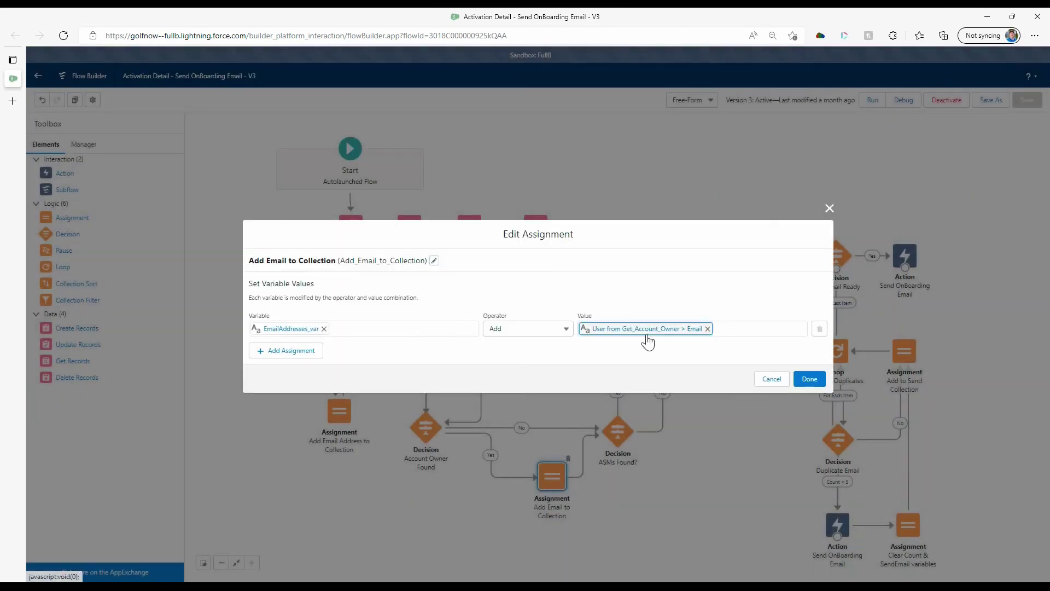
pyautogui.click(772, 379)
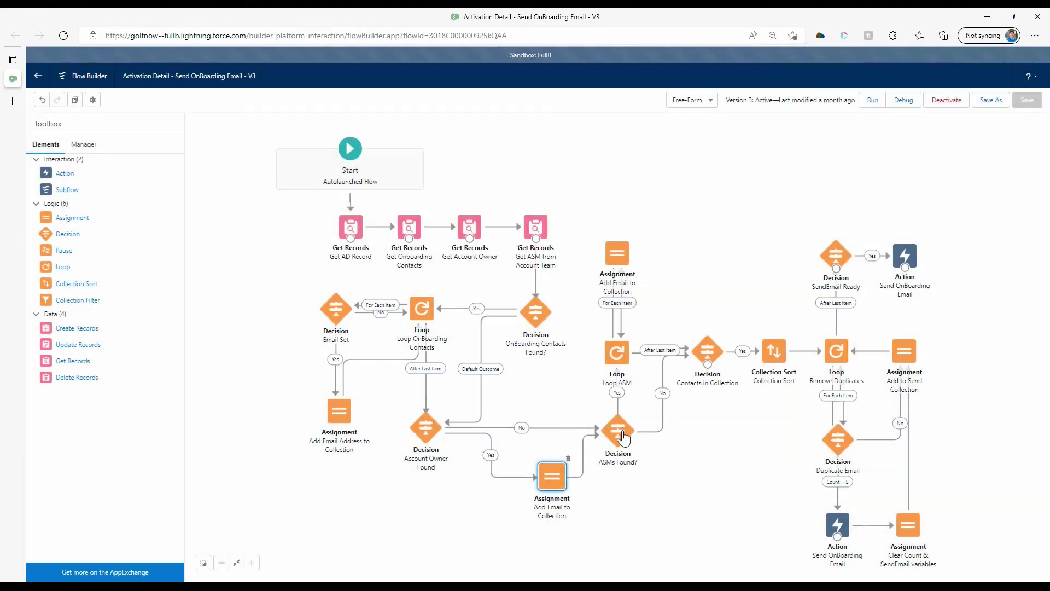
# Step: Examine the Yes condition of the ASMs Found? decision and the collection variable of the Loop ASM element, closing both without changes
pyautogui.doubleClick(621, 434)
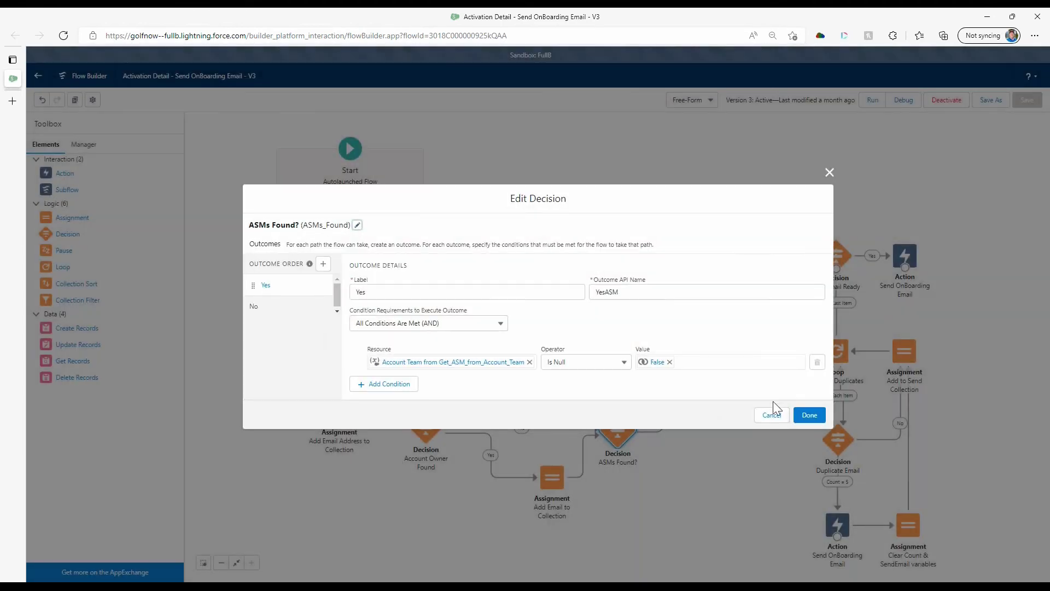
pyautogui.click(772, 416)
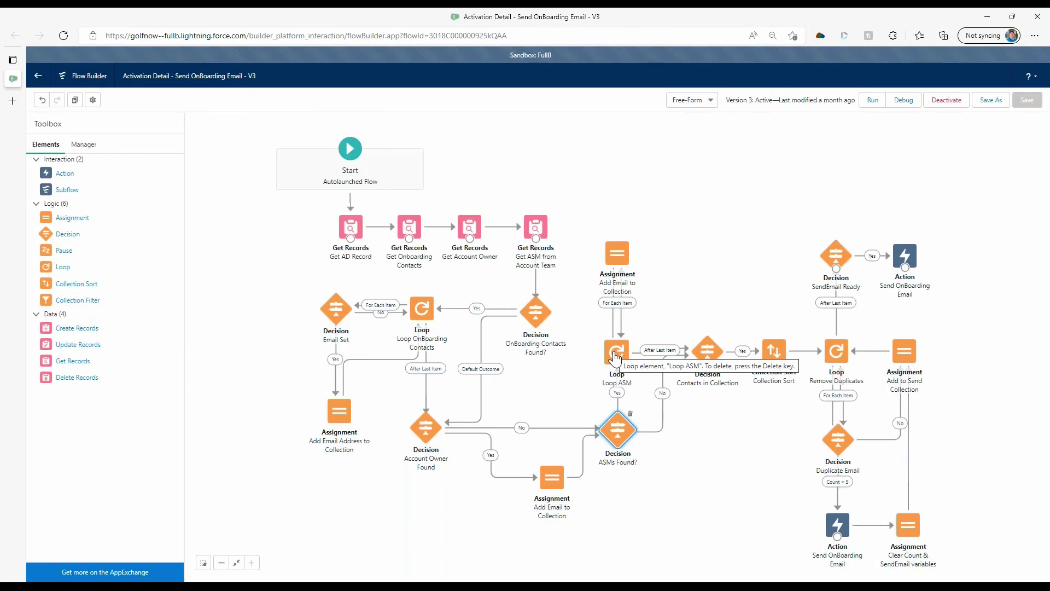
pyautogui.doubleClick(615, 356)
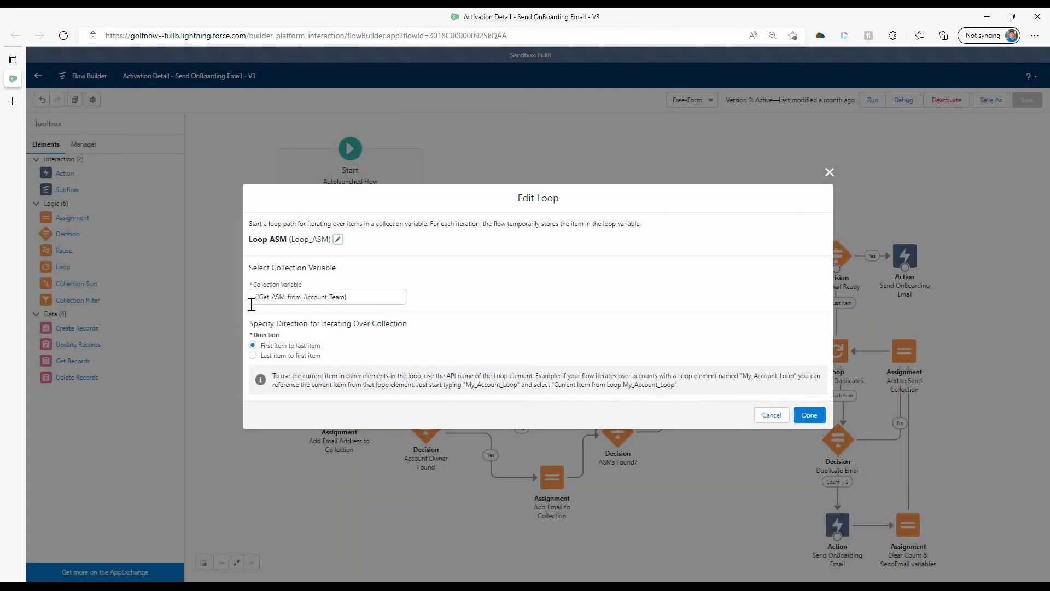
pyautogui.click(770, 417)
# Step: Examine the value reference in the Add Email to Collection assignment attached to Loop ASM, discarding any edits
pyautogui.doubleClick(615, 253)
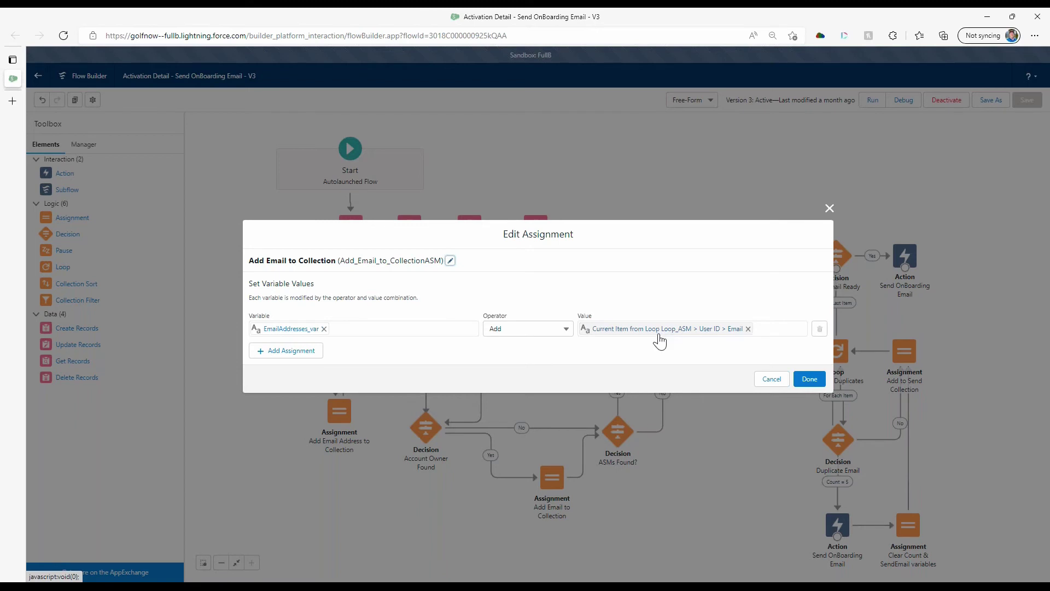
pyautogui.click(654, 329)
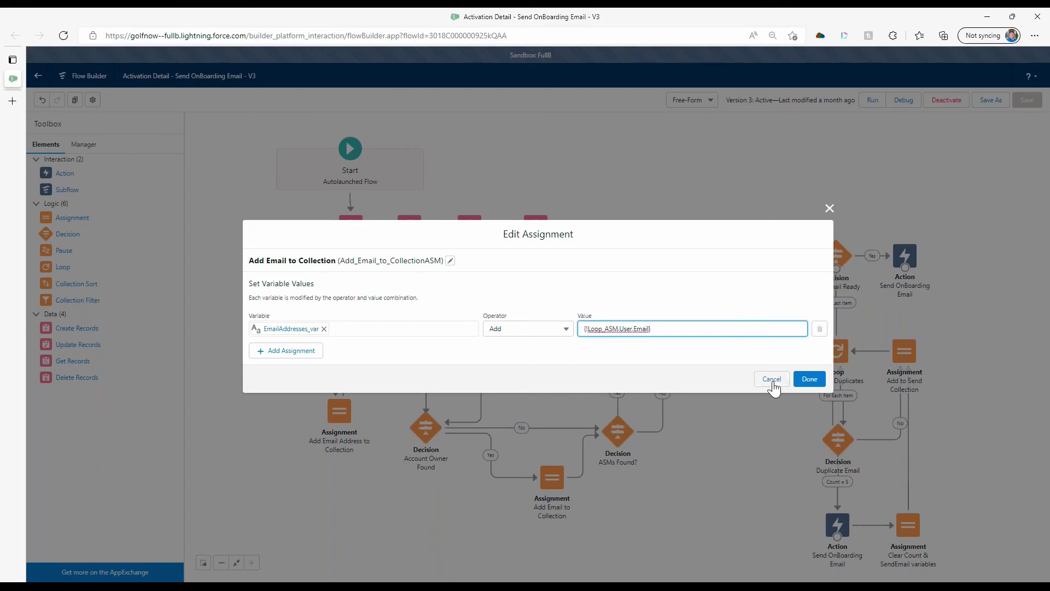
pyautogui.click(772, 381)
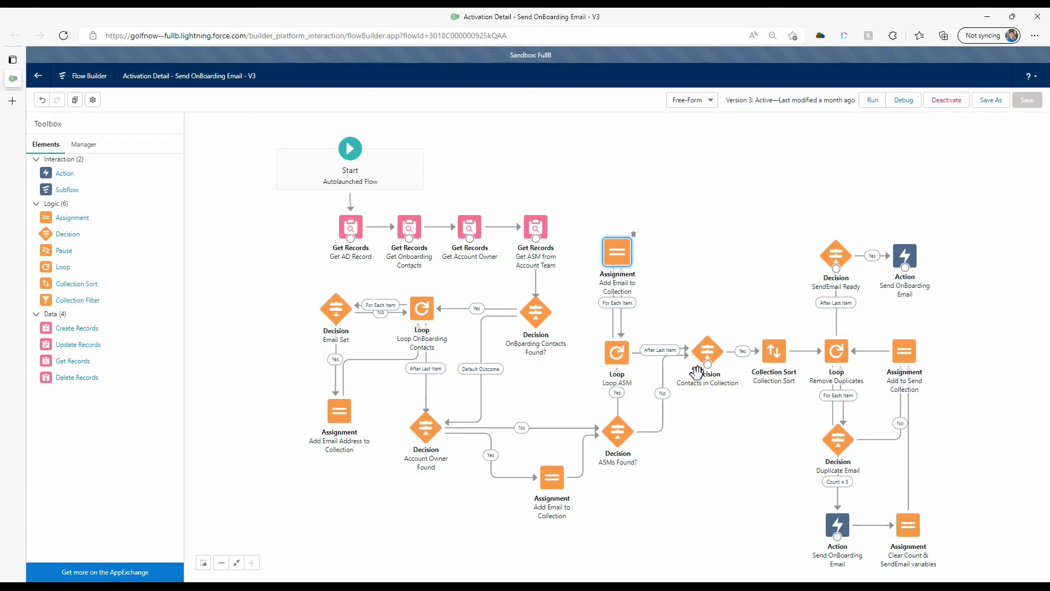
# Step: Examine the Yes condition of the Contacts in Collection decision and close it without changes
pyautogui.moveTo(750, 412); pyautogui.dragTo(677, 411)
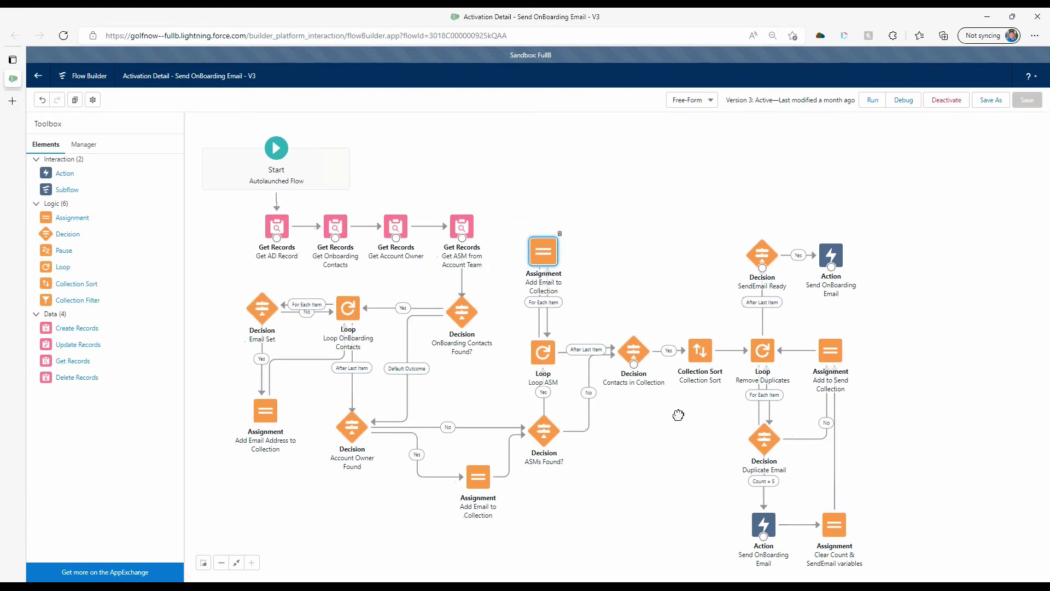
pyautogui.click(631, 353)
pyautogui.doubleClick(632, 353)
pyautogui.click(766, 414)
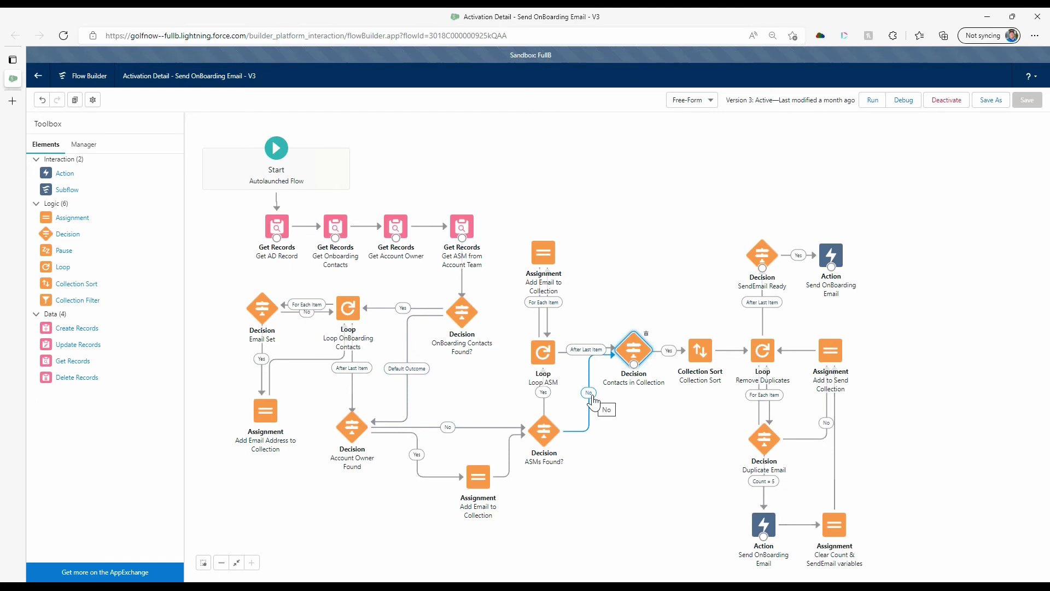
pyautogui.doubleClick(634, 359)
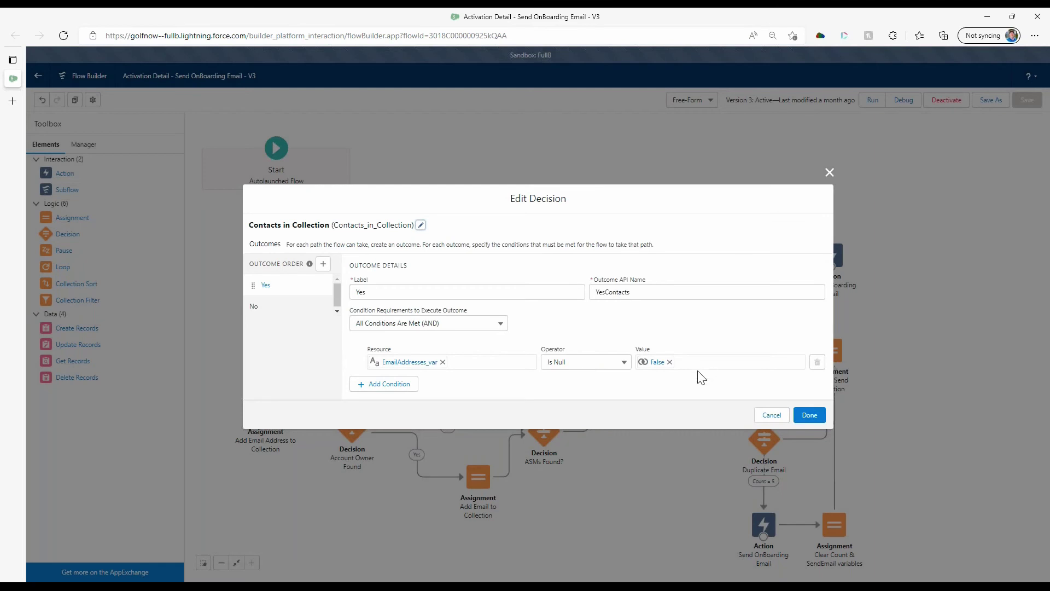
pyautogui.click(771, 415)
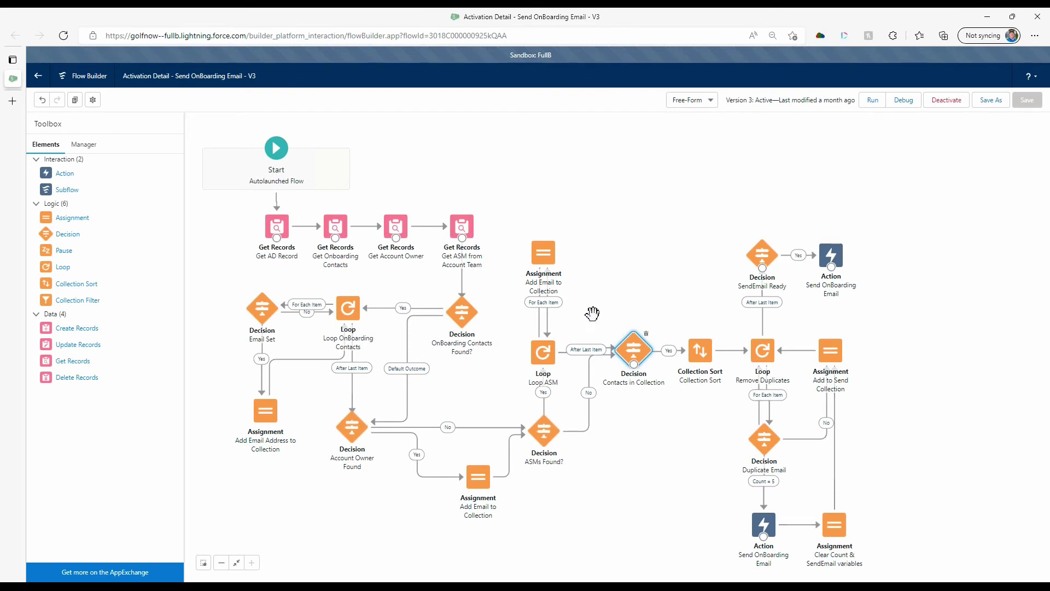
# Step: Examine the Collection Sort options and the collection variable of the Remove Duplicates loop, closing both without changes
pyautogui.doubleClick(702, 354)
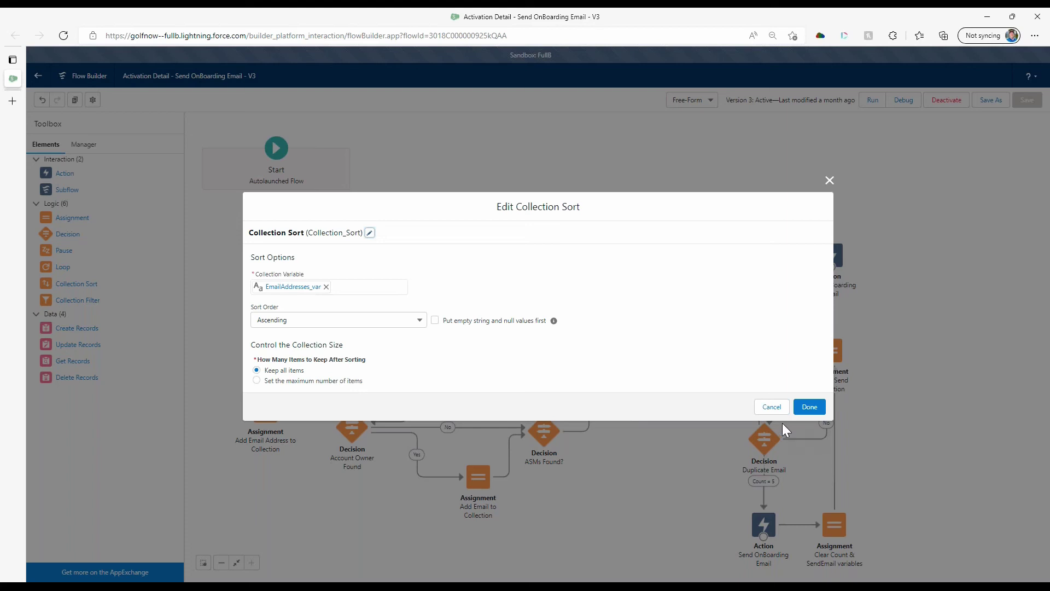
pyautogui.click(769, 410)
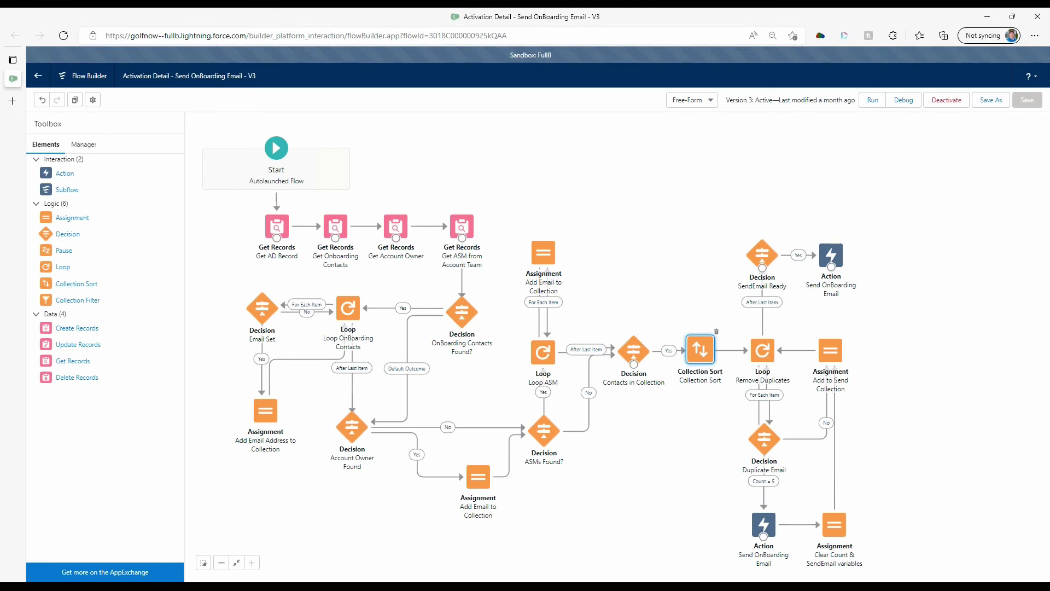
pyautogui.click(762, 353)
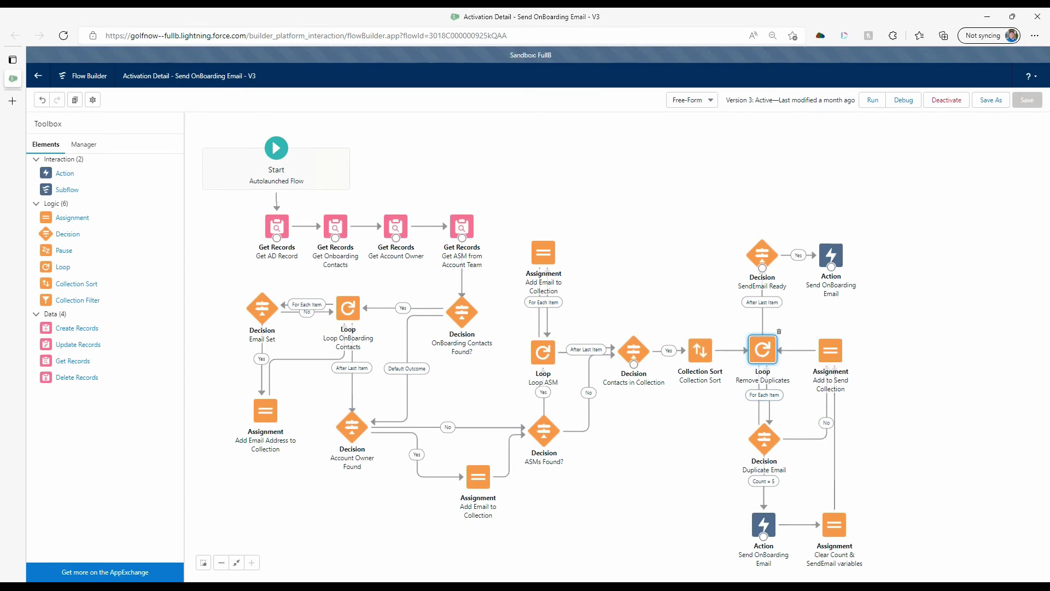
pyautogui.doubleClick(761, 353)
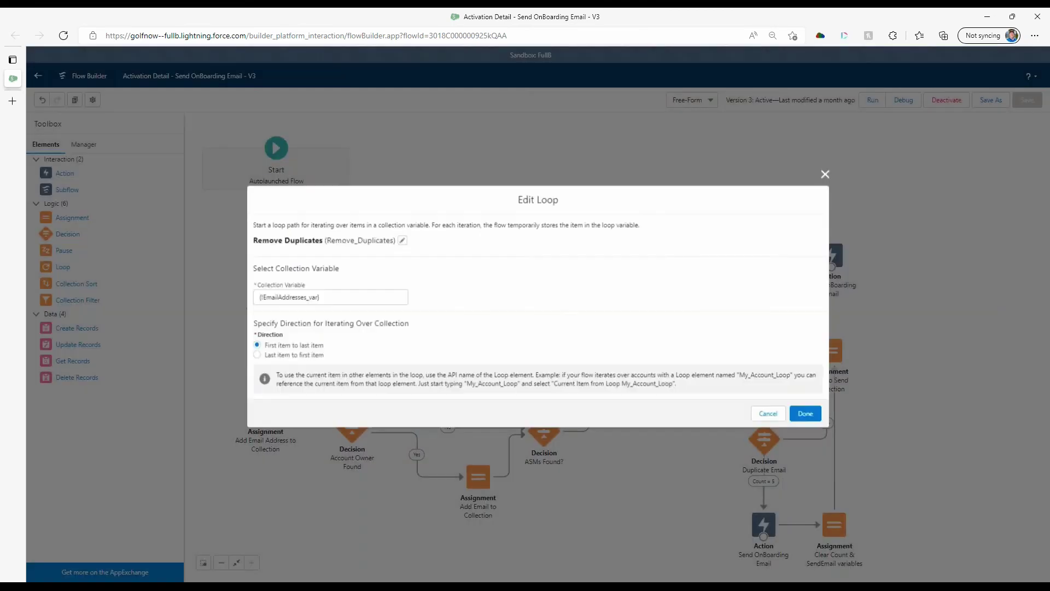
pyautogui.click(771, 415)
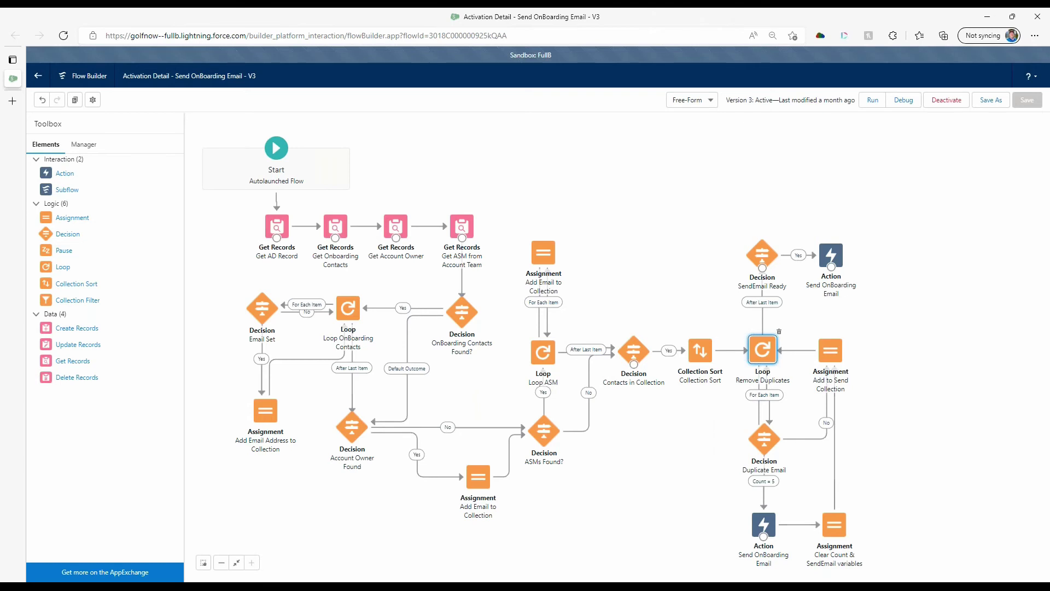
# Step: Examine the resource and value references in the Yes condition of the Duplicate Email decision, leaving the condition as it is
pyautogui.click(767, 443)
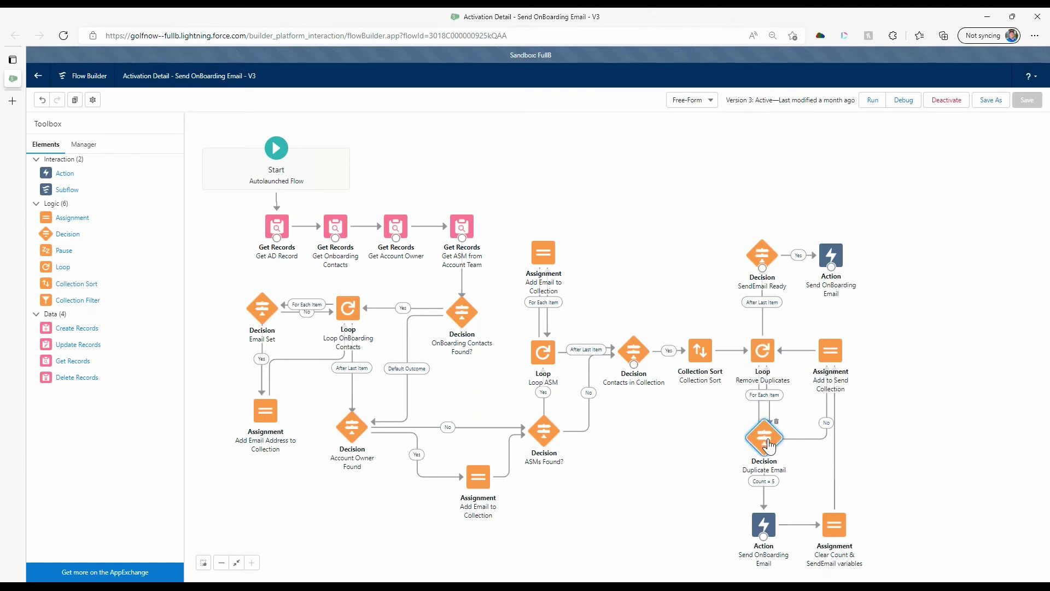
pyautogui.doubleClick(767, 443)
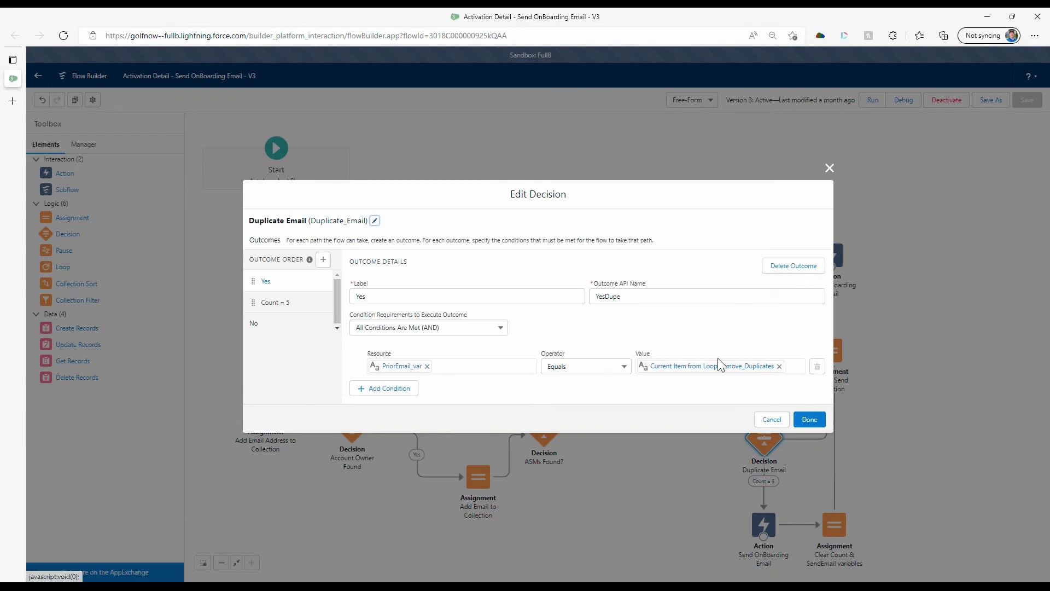
pyautogui.click(719, 372)
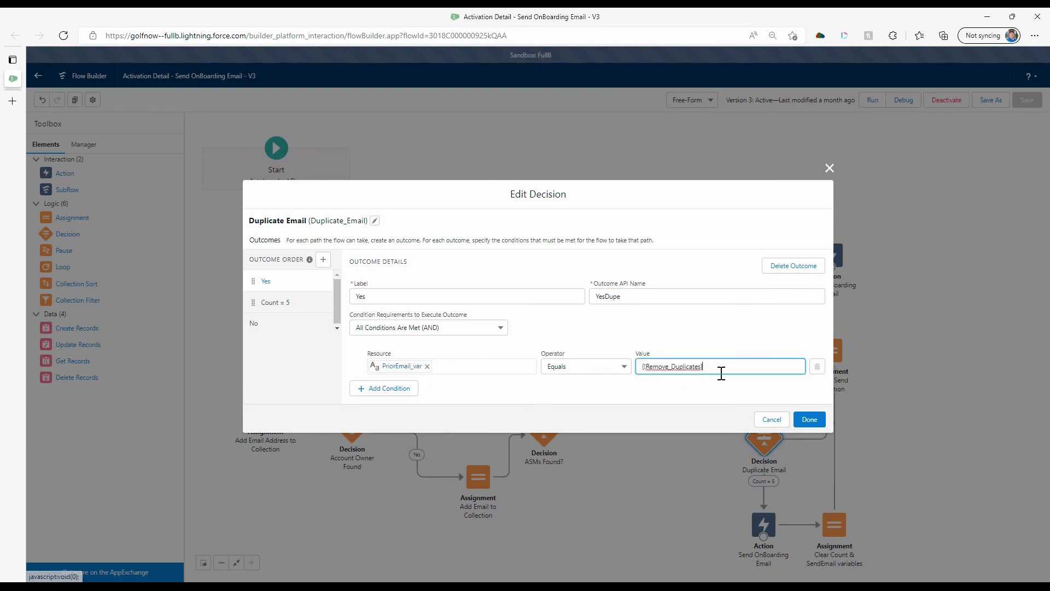
pyautogui.click(807, 420)
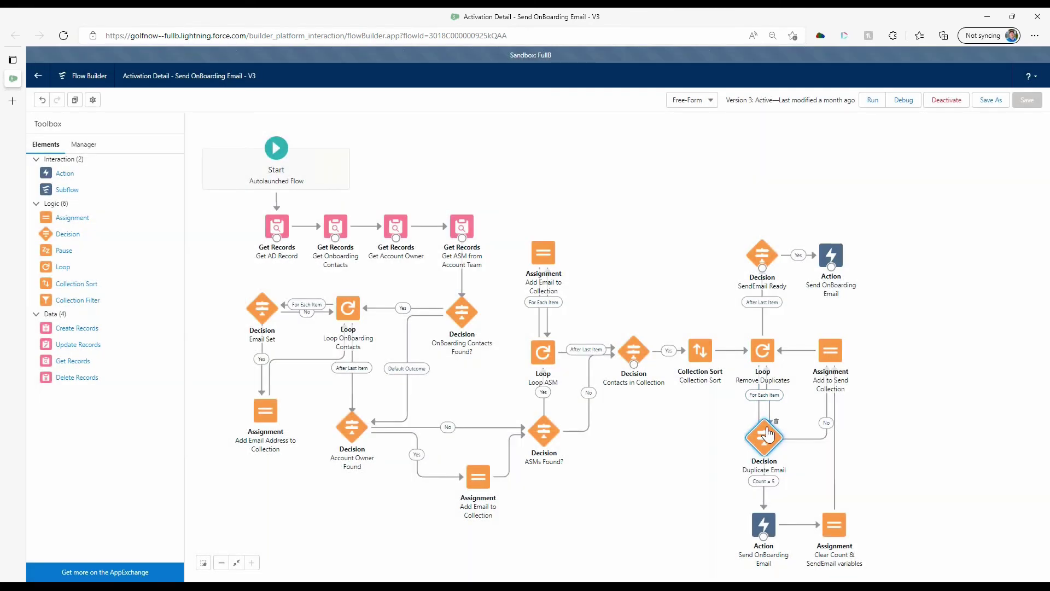
pyautogui.doubleClick(768, 434)
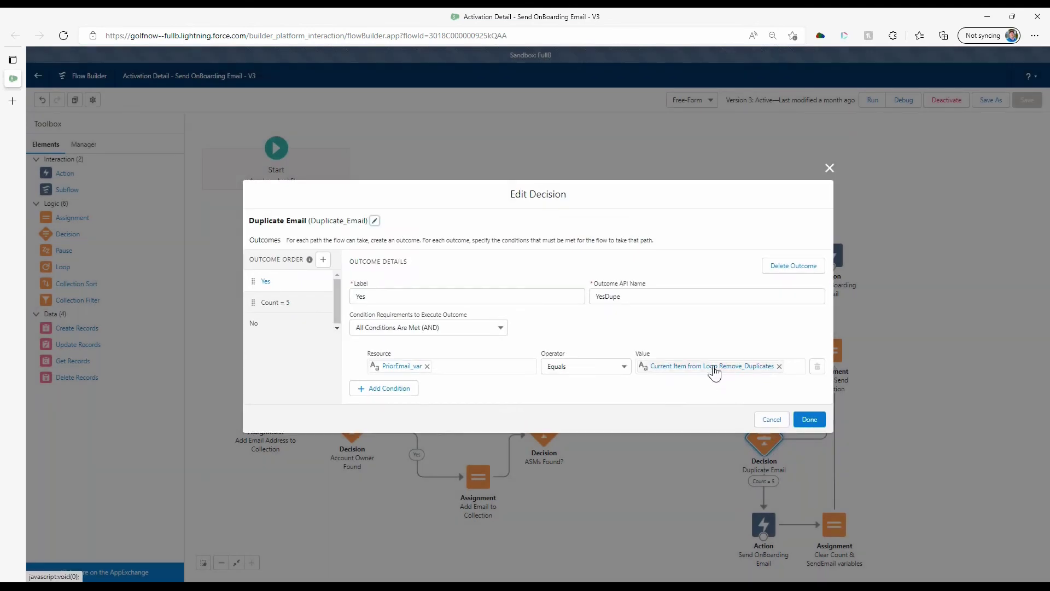
pyautogui.click(708, 366)
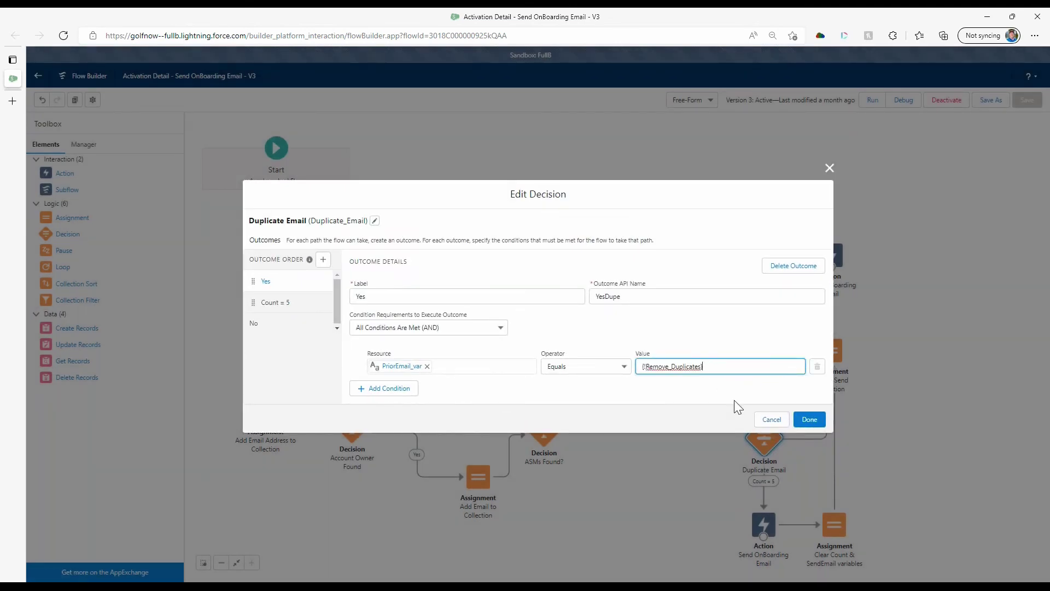
pyautogui.press('BackSpace')
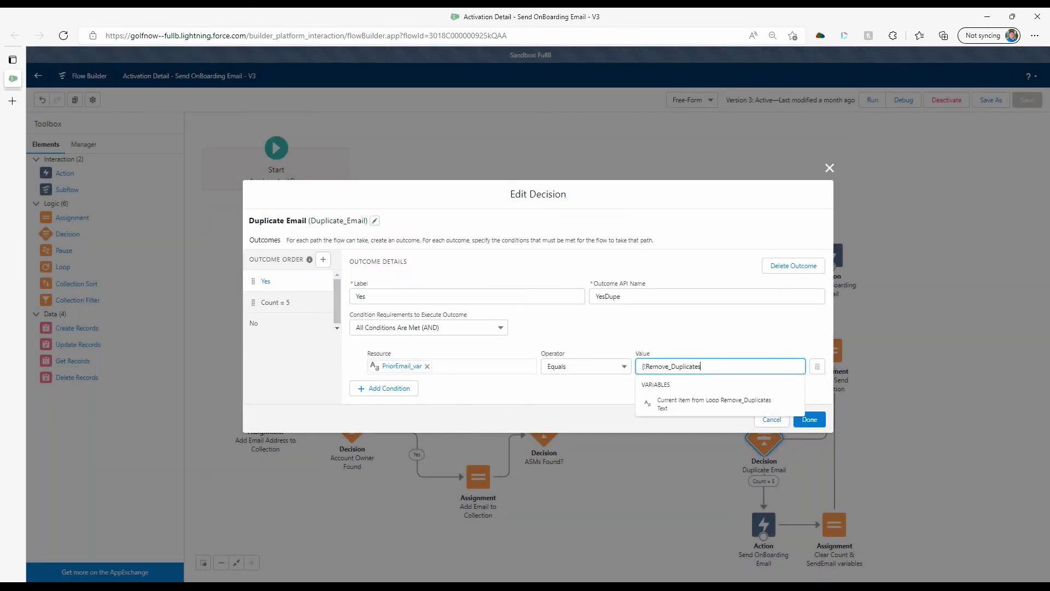
pyautogui.write('}')
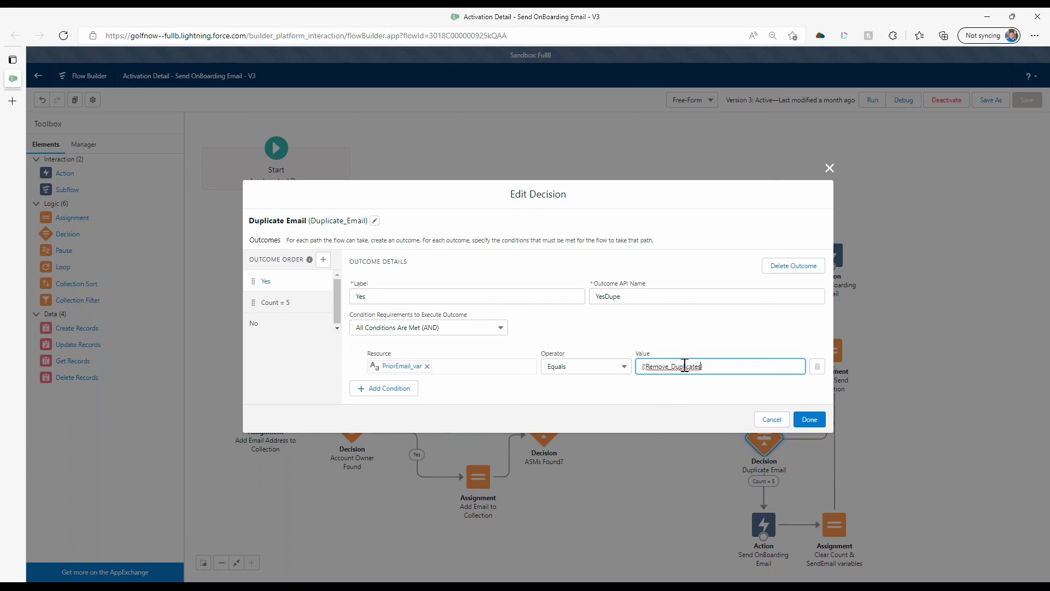
pyautogui.click(405, 370)
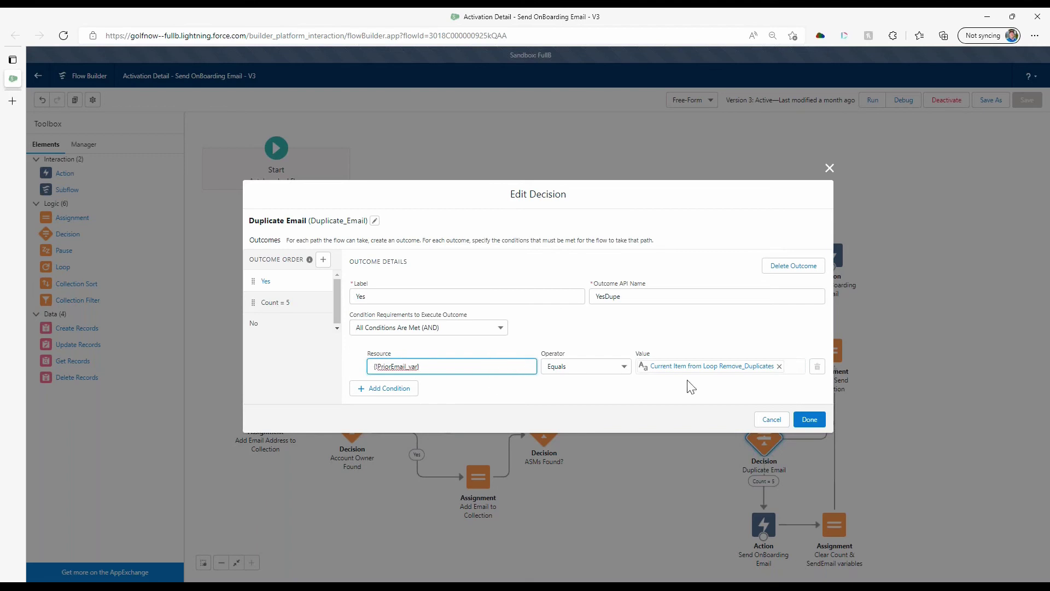
pyautogui.click(771, 419)
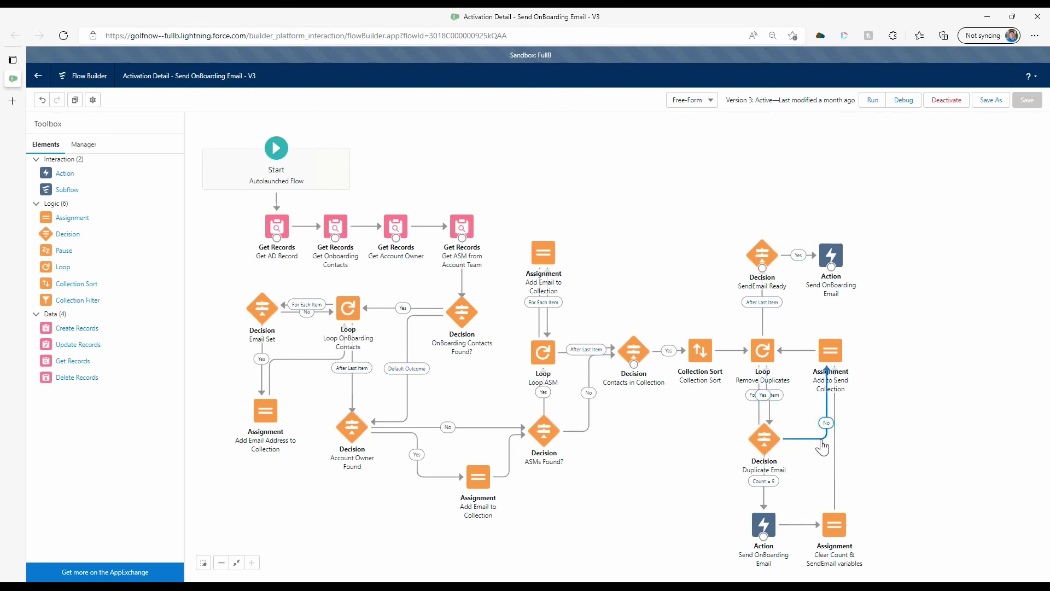
# Step: Examine the variables and values set in the Add to Send Collection assignment, discarding any edits
pyautogui.doubleClick(831, 356)
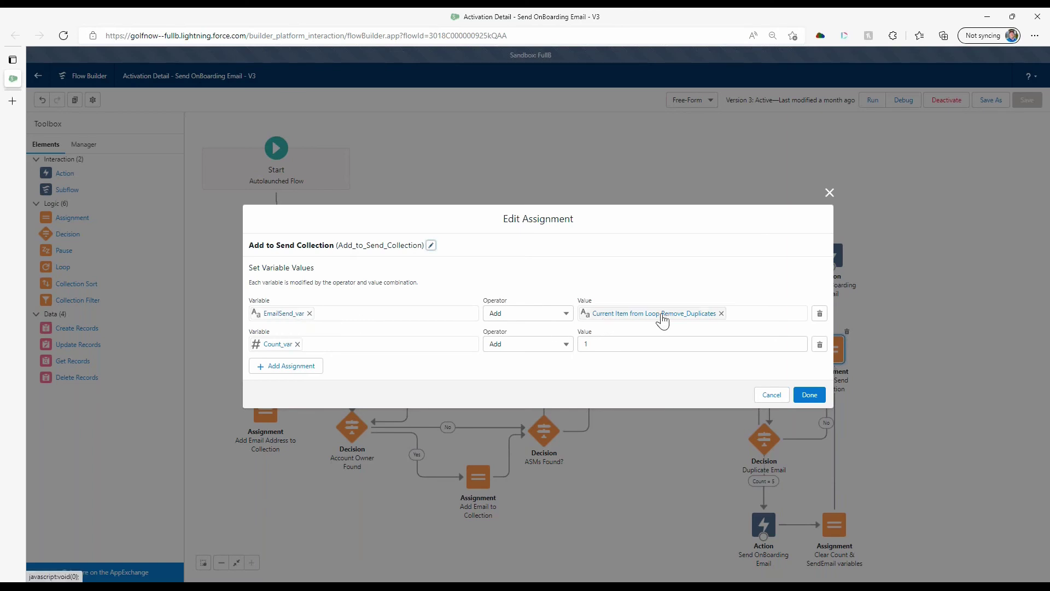
pyautogui.click(683, 320)
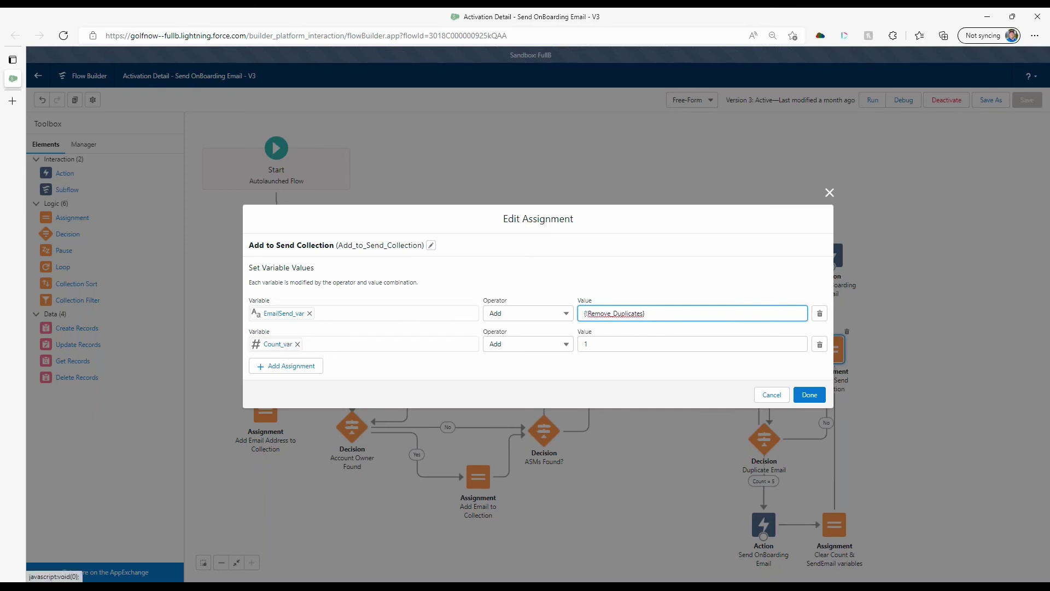
pyautogui.click(768, 394)
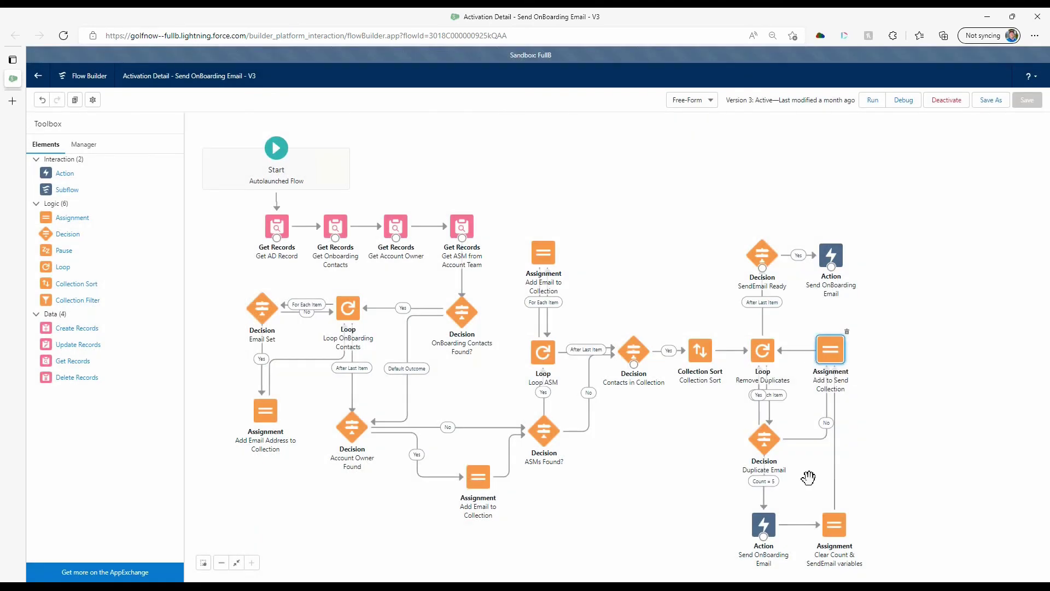
# Step: Check which variable the Yes outcome of the Duplicate Email decision compares, then close the decision without changes
pyautogui.click(765, 441)
pyautogui.doubleClick(765, 441)
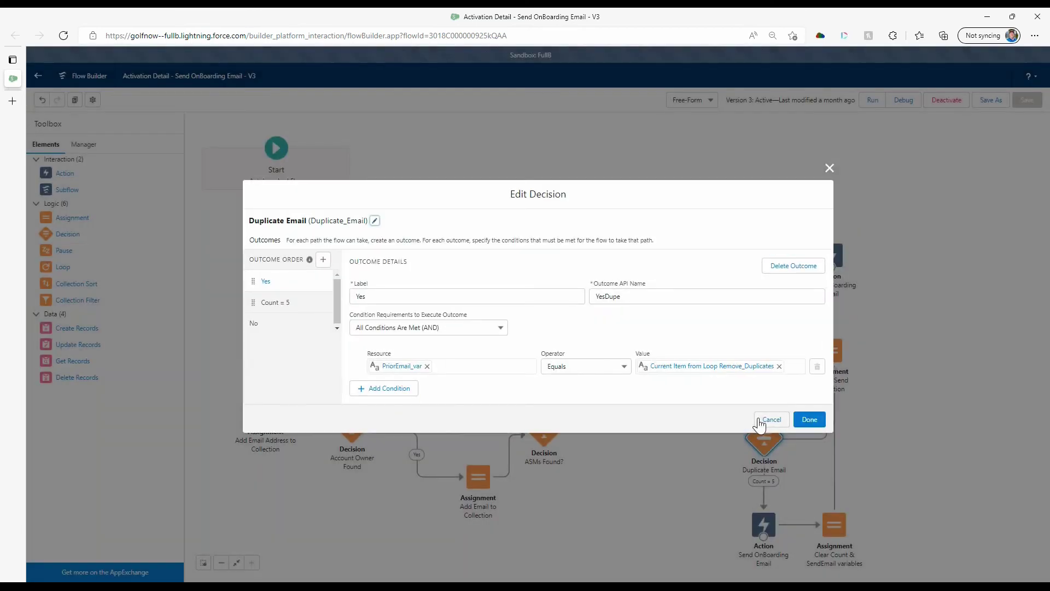
pyautogui.click(769, 420)
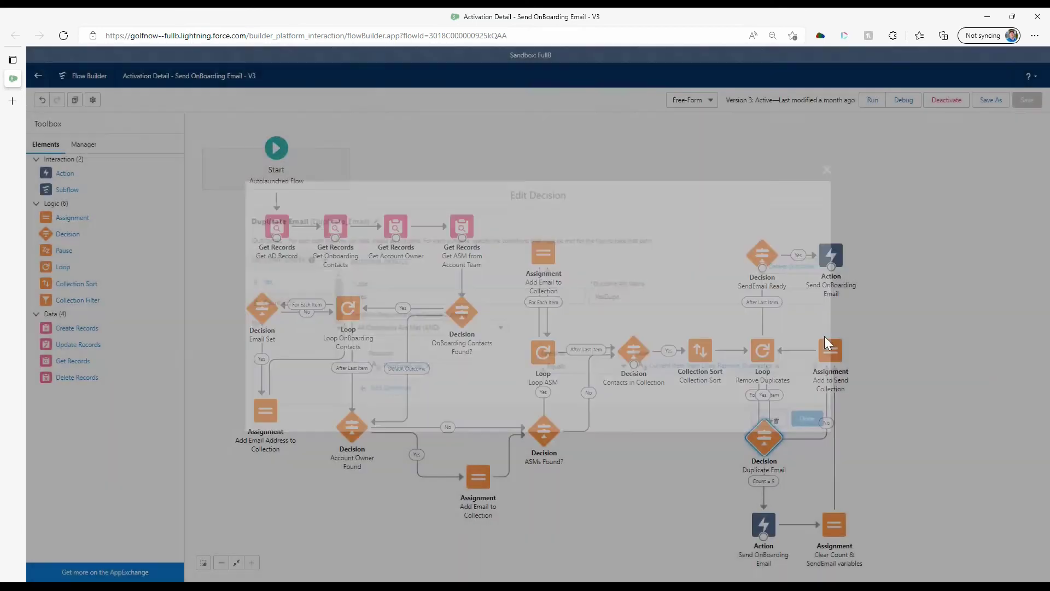
# Step: Add a third assignment row to Add to Send Collection for the variable PriorEmail_var with the Equals operator
pyautogui.click(825, 337)
pyautogui.doubleClick(829, 348)
pyautogui.click(312, 367)
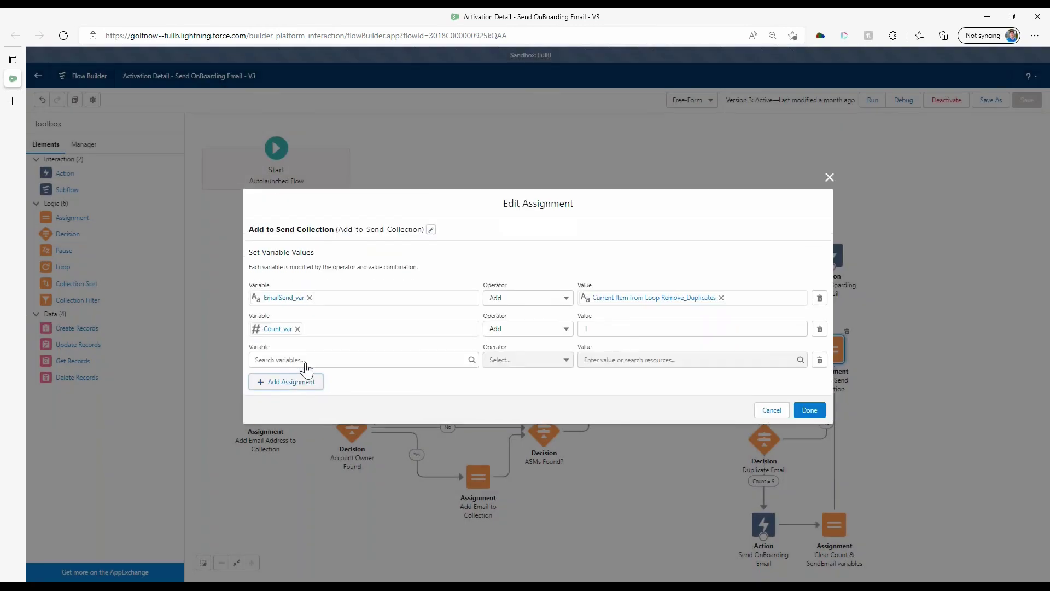
pyautogui.click(308, 359)
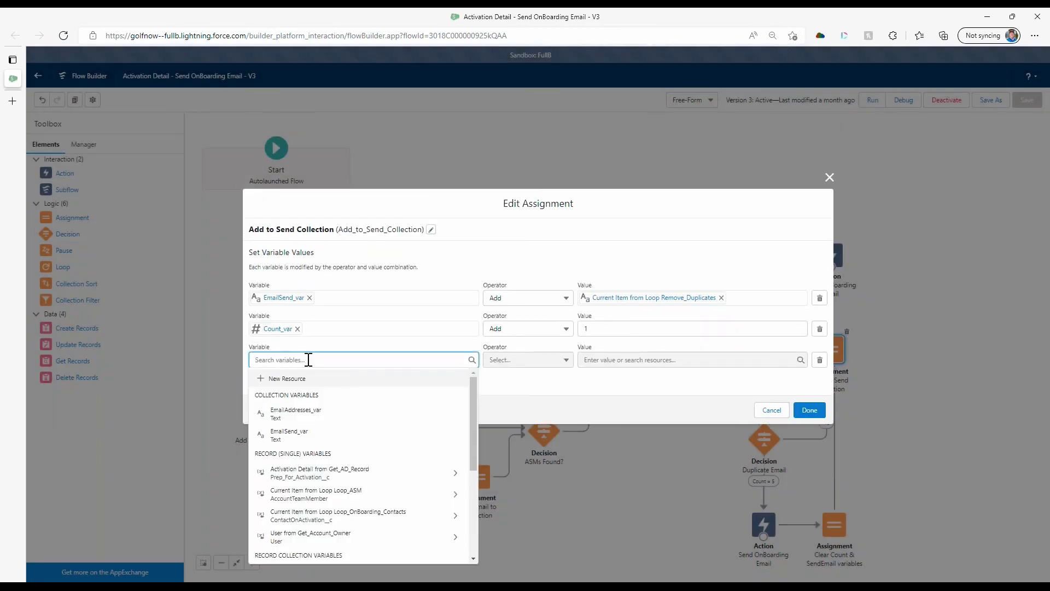
pyautogui.write('prior')
pyautogui.press('Return')
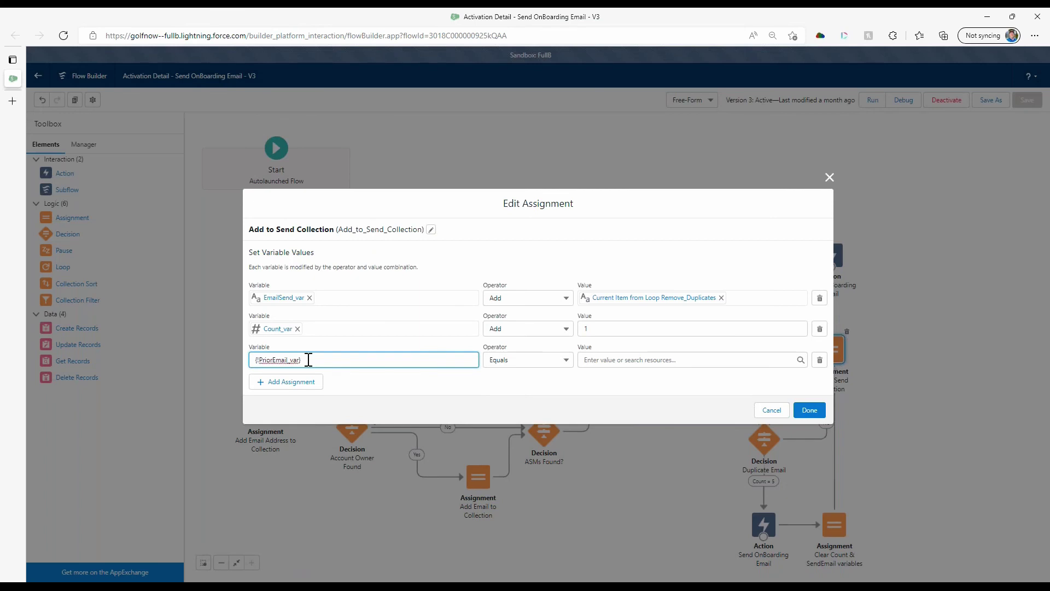
pyautogui.press('Tab')
pyautogui.press('Tab')
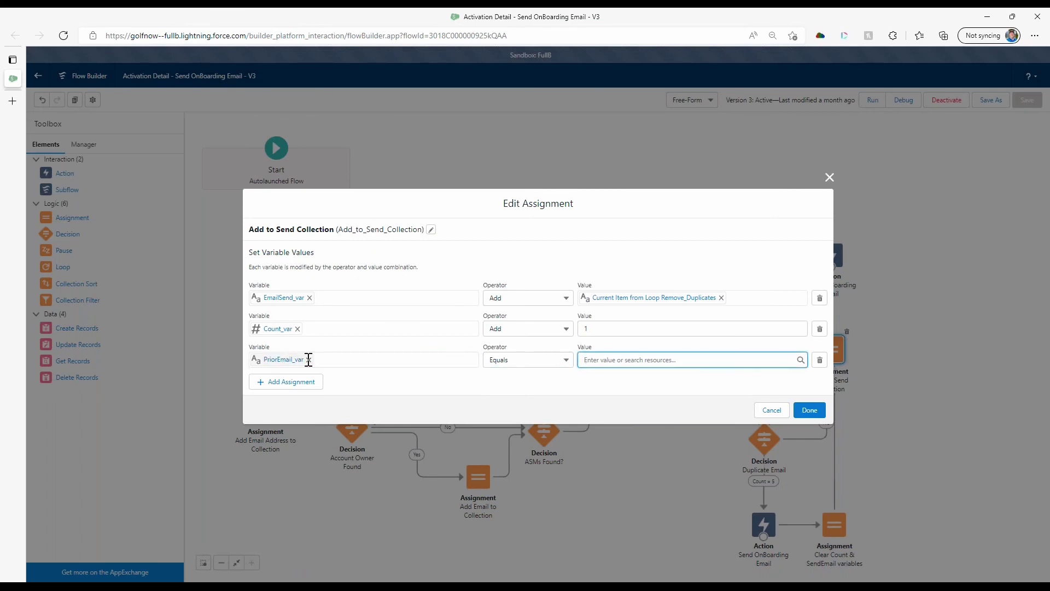
# Step: Set the PriorEmail_var value to Current Item from Loop Remove_Duplicates and apply the assignment changes
pyautogui.write('loop')
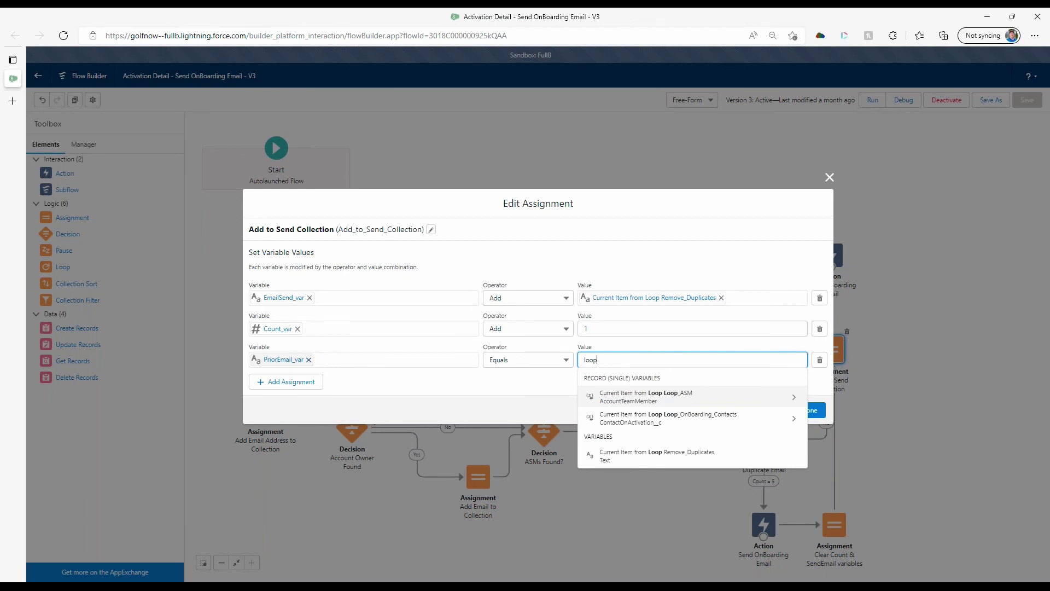
pyautogui.press('Down')
pyautogui.press('Down')
pyautogui.press('Return')
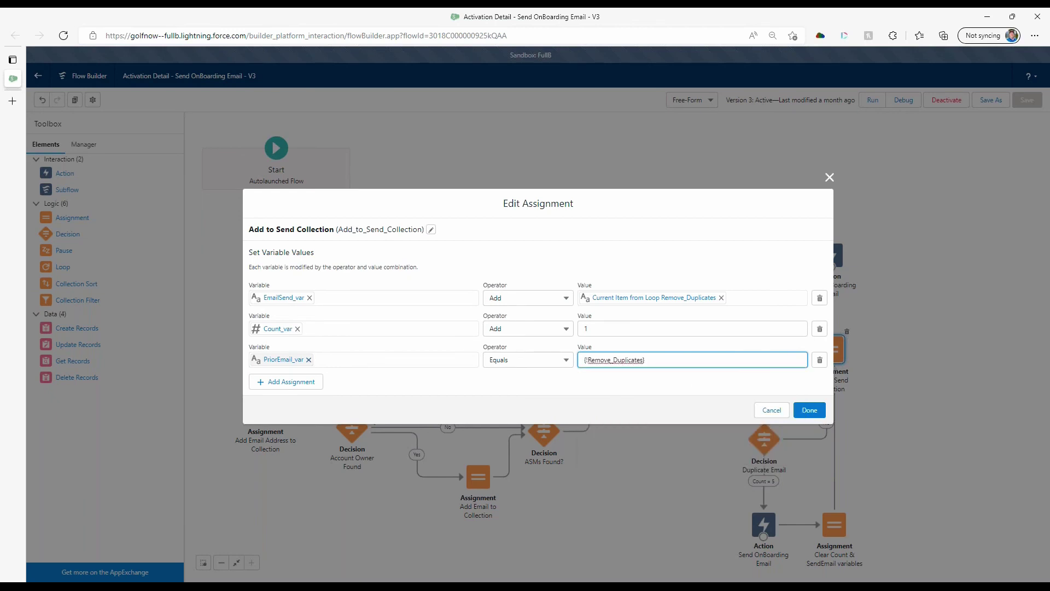
pyautogui.press('Tab')
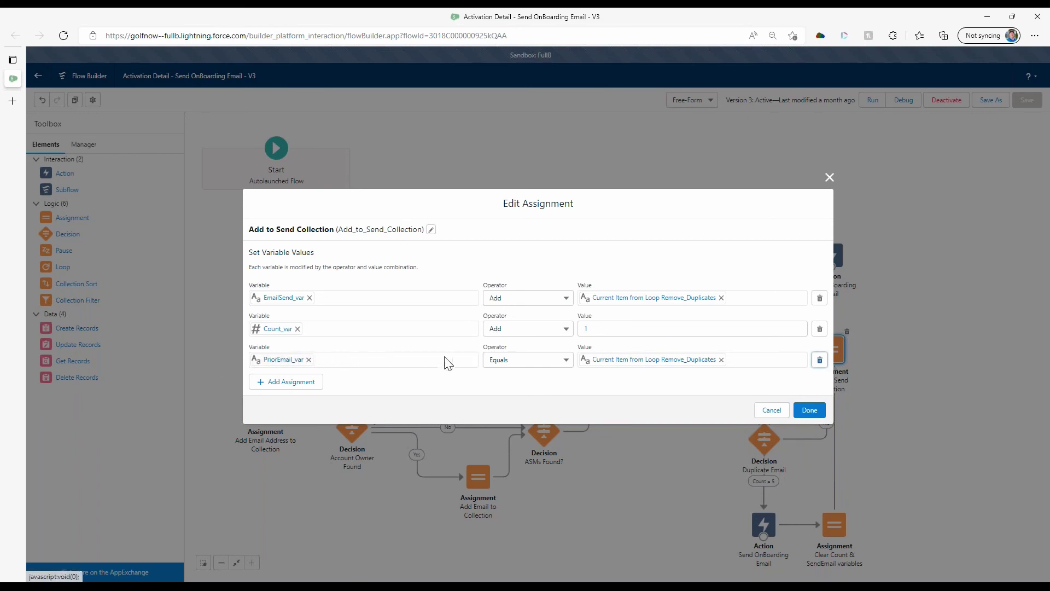
pyautogui.click(808, 414)
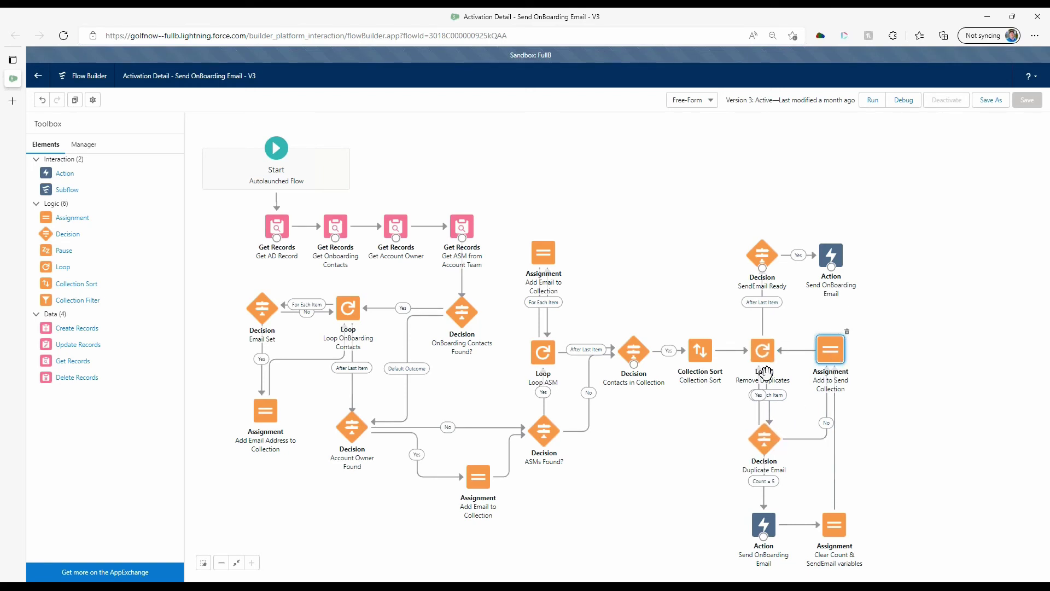
# Step: Examine the conditions and order of the Yes and Count = 5 outcomes in the Duplicate Email decision, closing it without changes
pyautogui.click(769, 444)
pyautogui.doubleClick(769, 444)
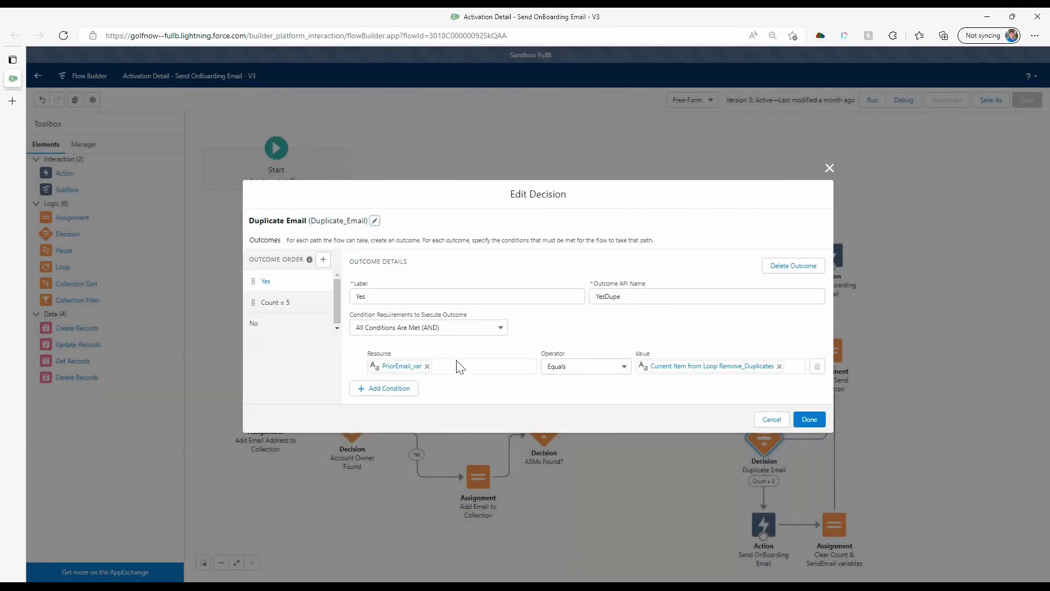
pyautogui.click(289, 301)
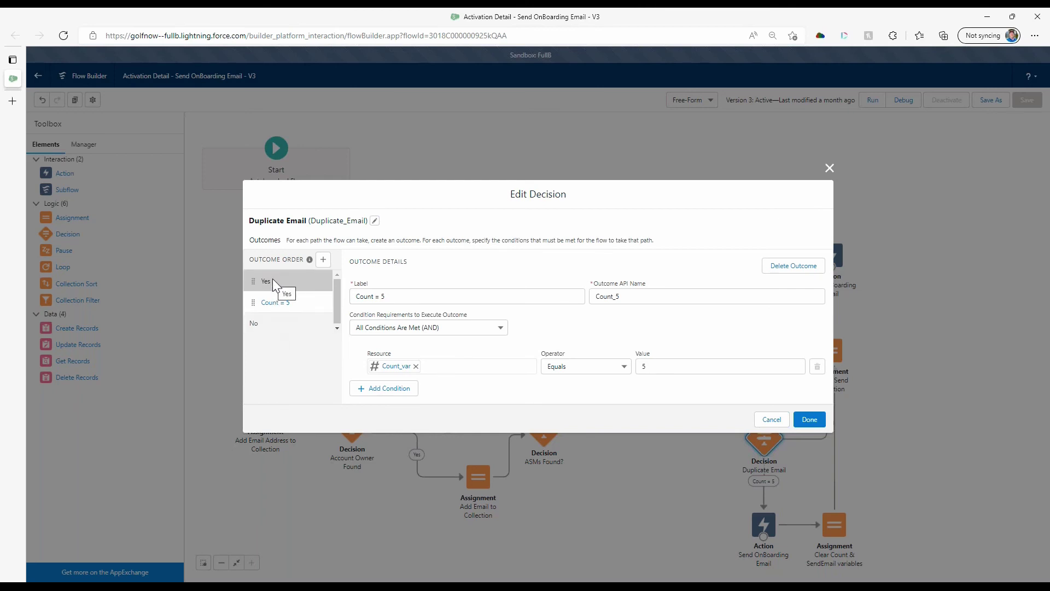
pyautogui.click(271, 280)
pyautogui.click(274, 305)
pyautogui.moveTo(254, 305)
pyautogui.mouseDown()
pyautogui.moveTo(255, 281)
pyautogui.moveTo(254, 309)
pyautogui.moveTo(254, 295)
pyautogui.mouseUp()
pyautogui.click(264, 281)
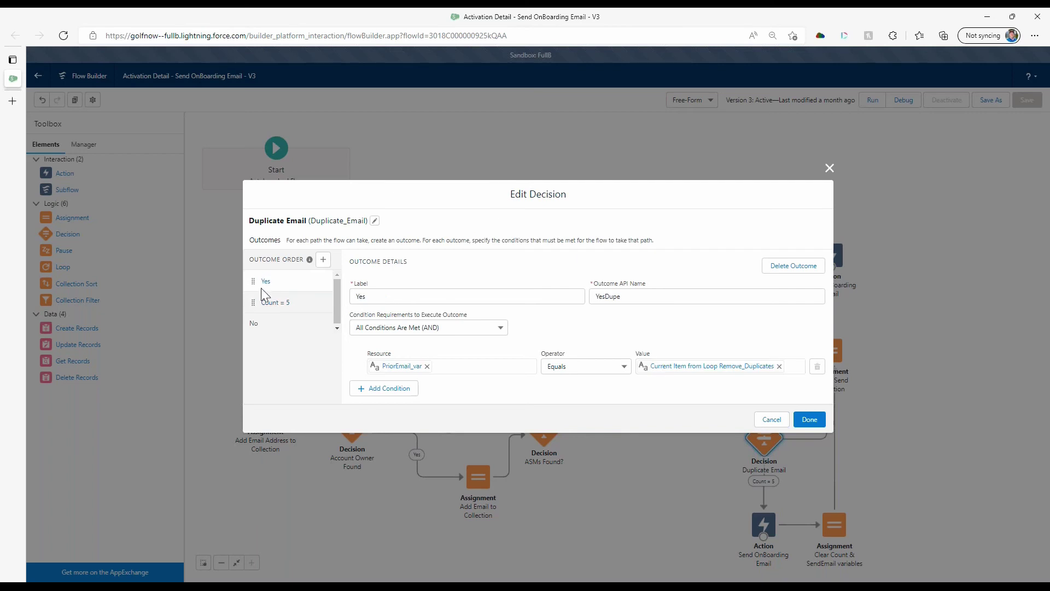
pyautogui.click(252, 299)
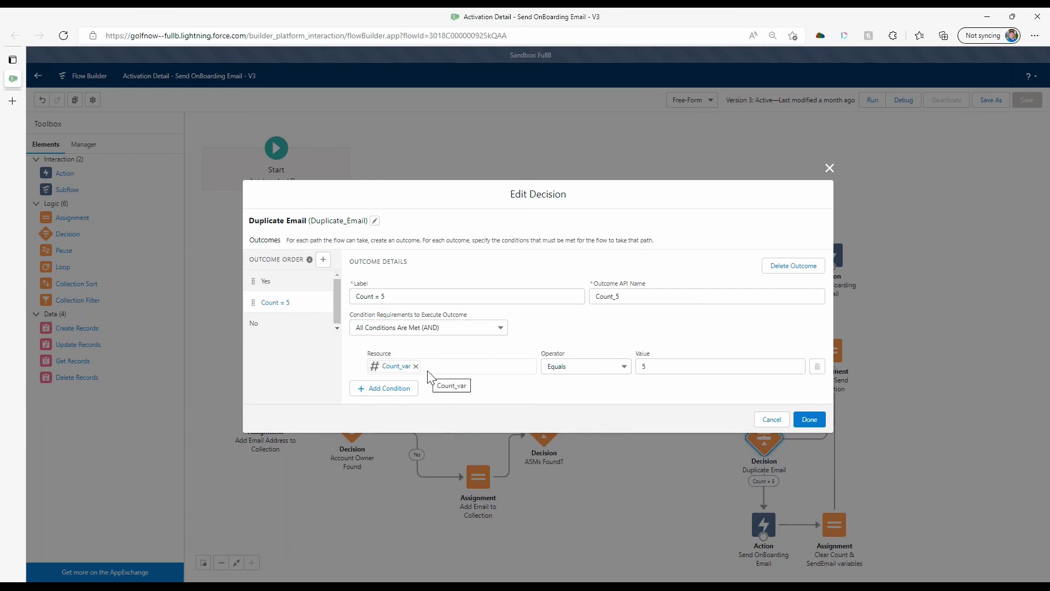
pyautogui.click(772, 420)
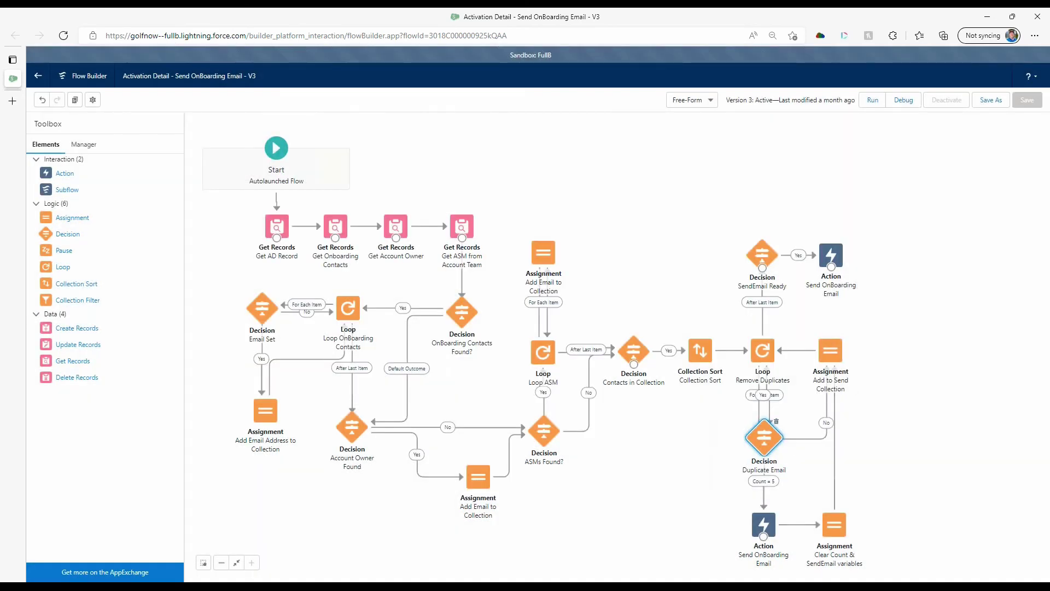
# Step: Review the three variable assignments in Add to Send Collection and close it without changes
pyautogui.click(830, 350)
pyautogui.doubleClick(830, 350)
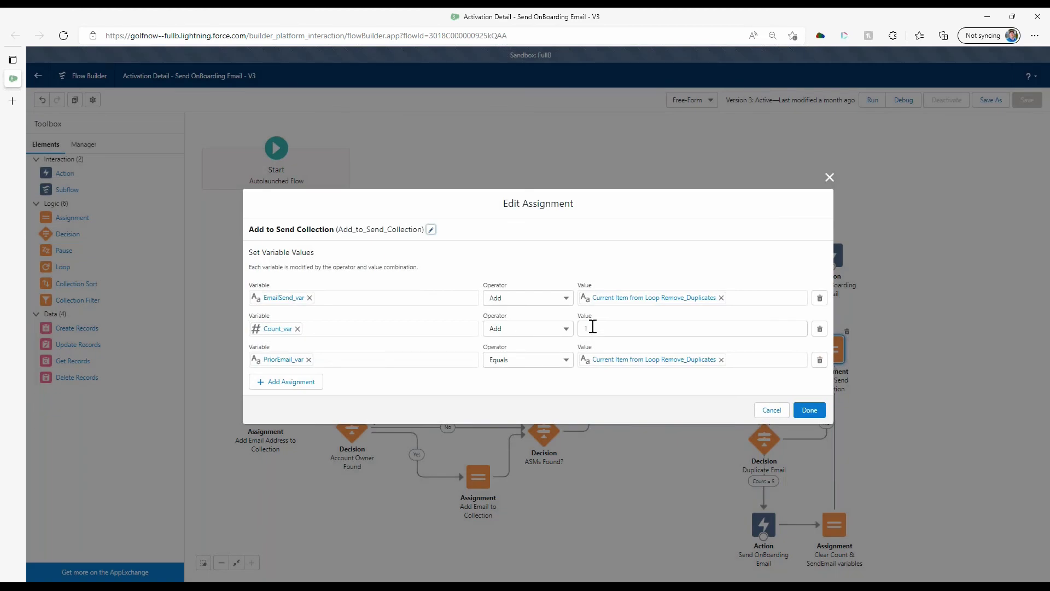
pyautogui.click(769, 409)
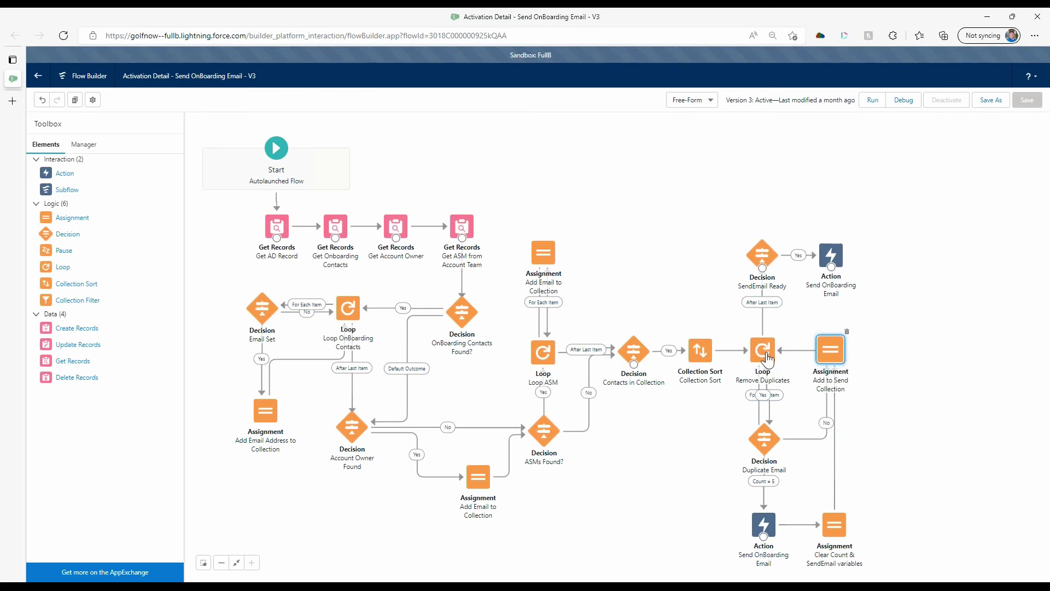
# Step: Recheck the Count = 5 and Yes conditions of the Duplicate Email decision, leaving both as they are
pyautogui.doubleClick(763, 437)
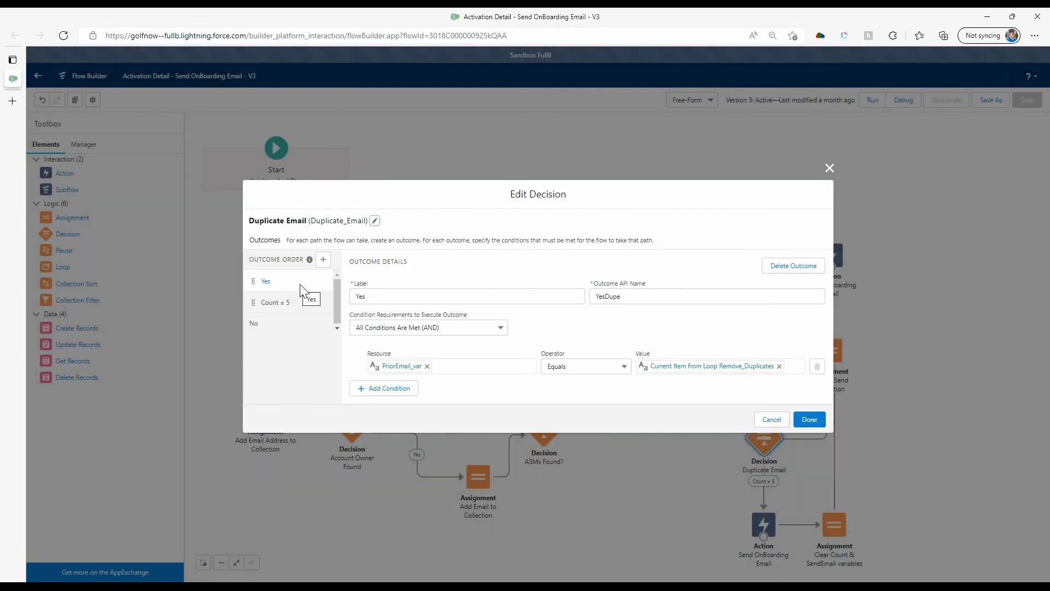
pyautogui.click(294, 305)
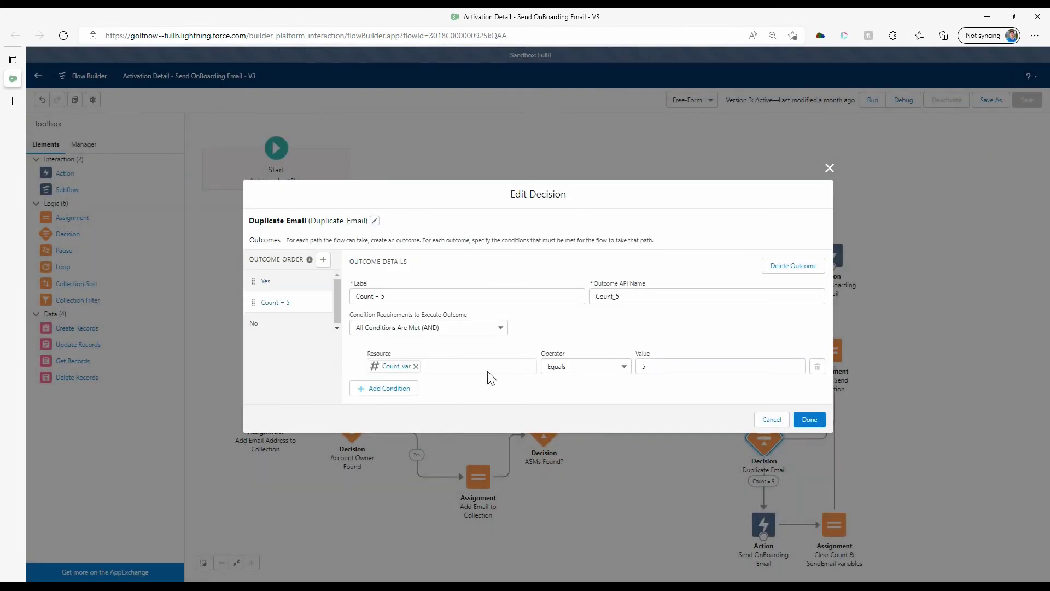
pyautogui.click(771, 419)
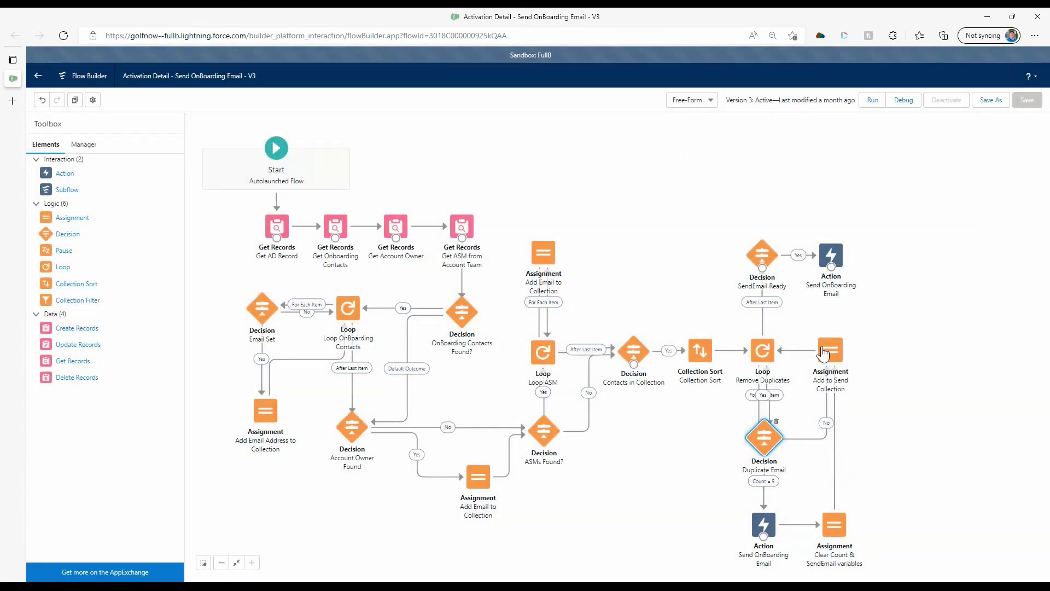
pyautogui.doubleClick(764, 441)
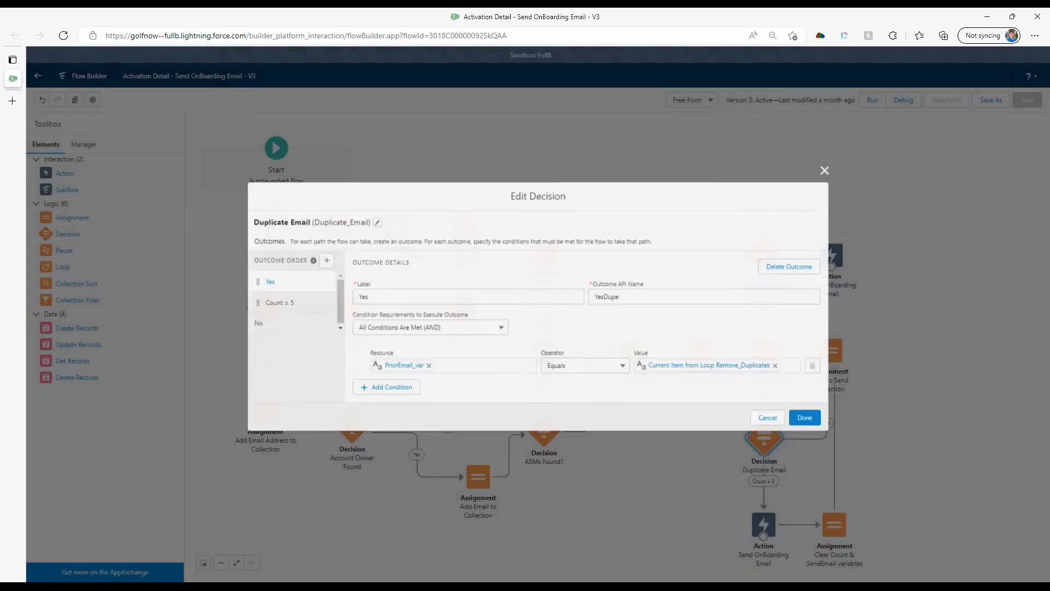
pyautogui.click(770, 420)
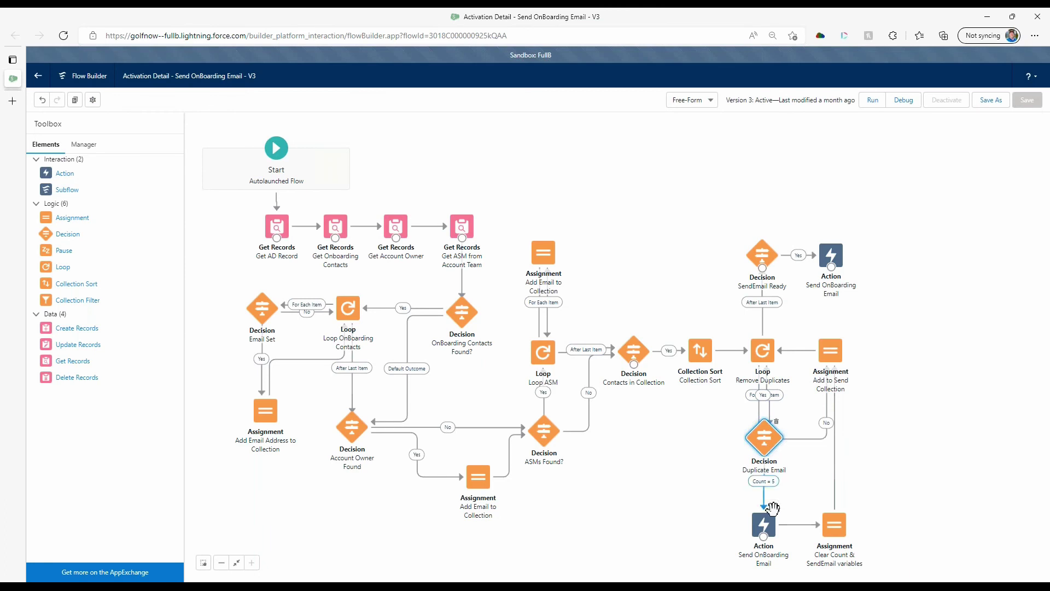
# Step: Examine the body, subject and recipient inputs of the Send OnBoarding Email action below the Duplicate Email decision, without changing them
pyautogui.doubleClick(764, 529)
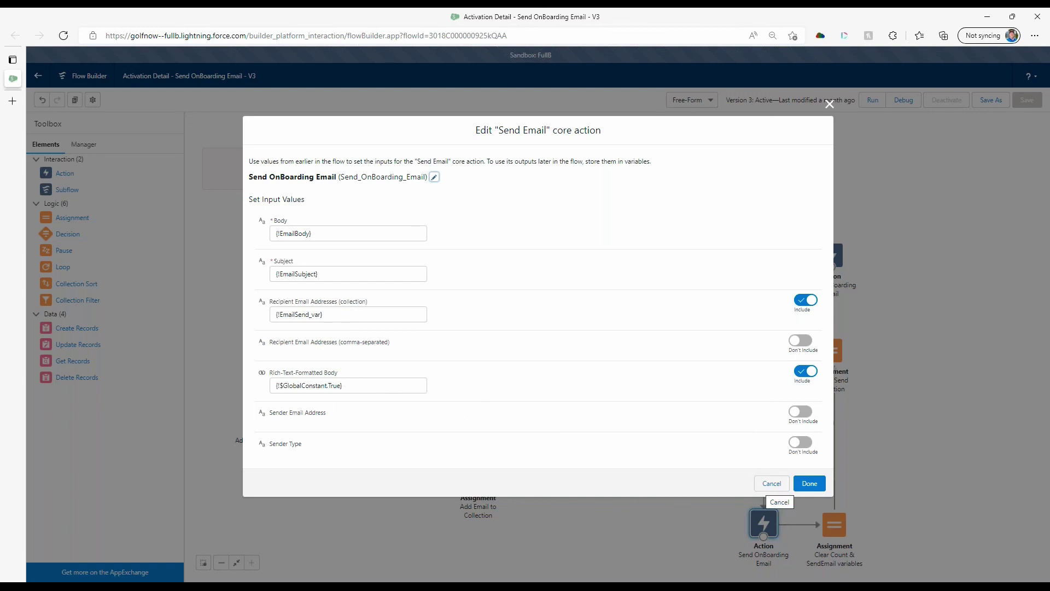
pyautogui.click(327, 273)
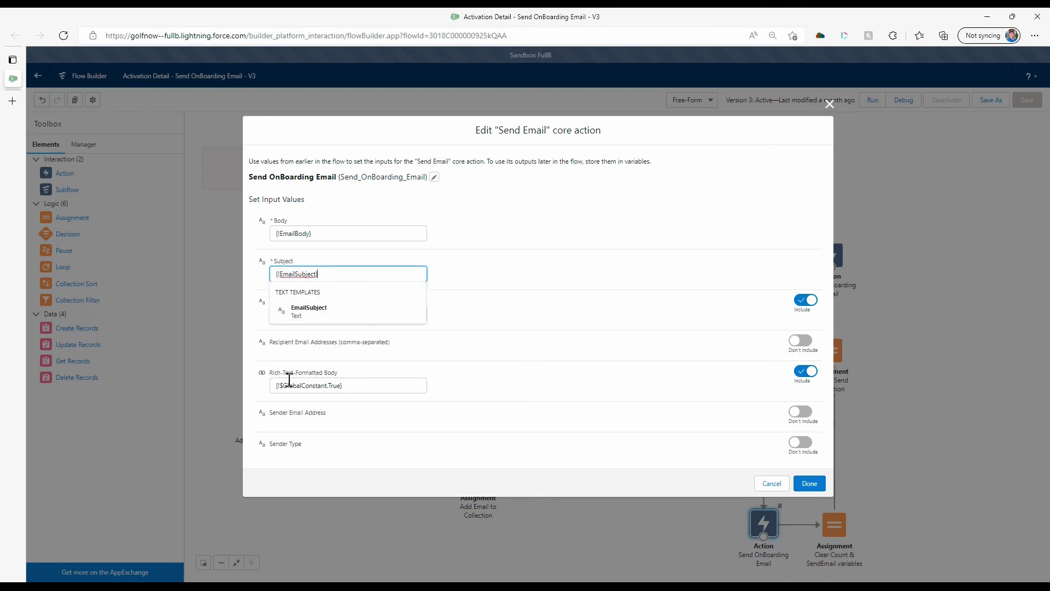
pyautogui.click(507, 253)
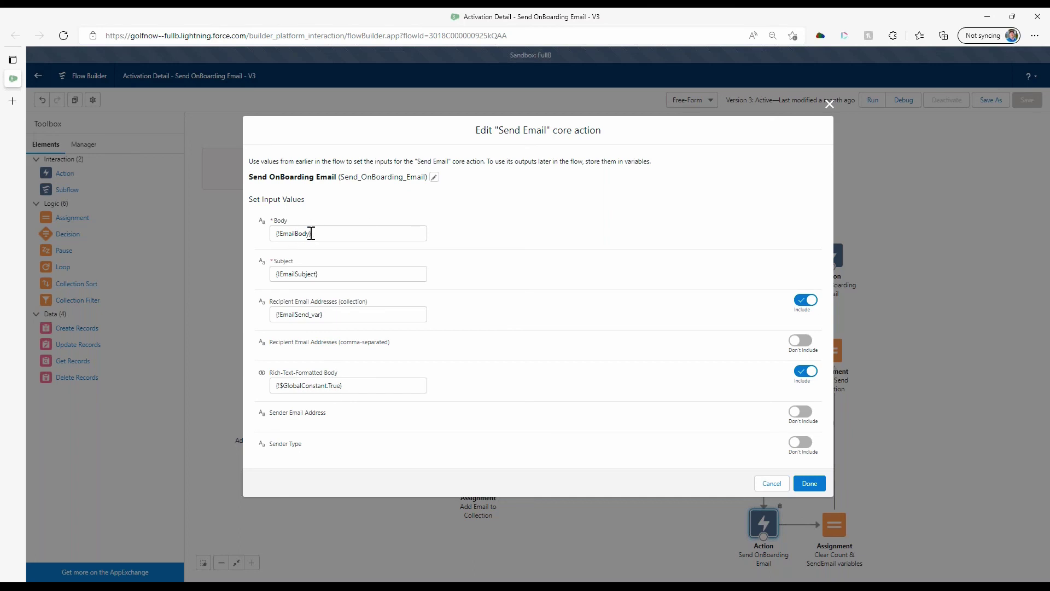
pyautogui.click(783, 485)
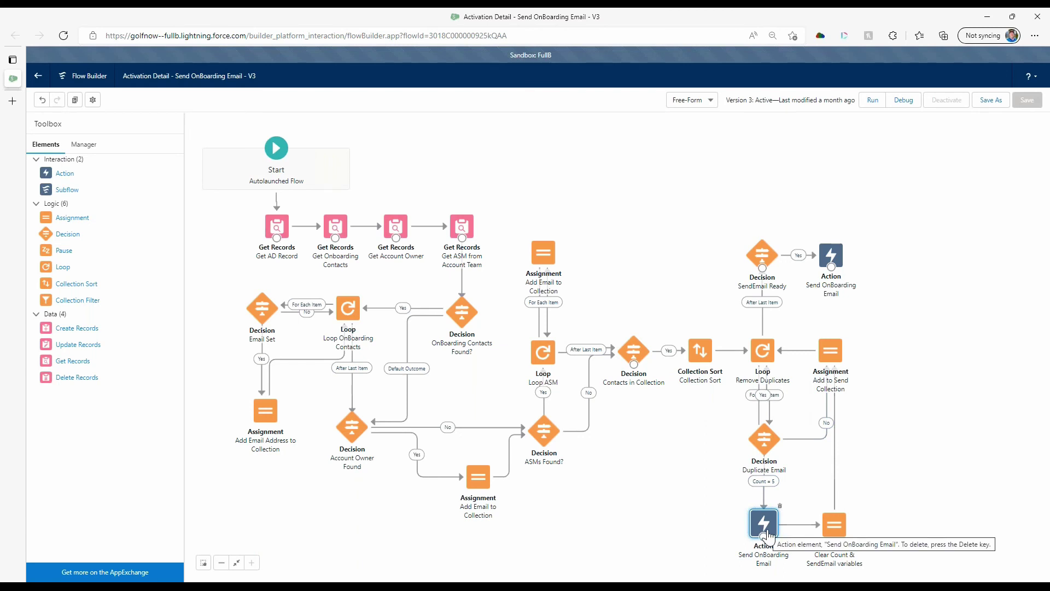
# Step: Examine how Clear Count & SendEmail variables resets its values, and compare with the Add to Send Collection assignment, changing neither
pyautogui.doubleClick(832, 526)
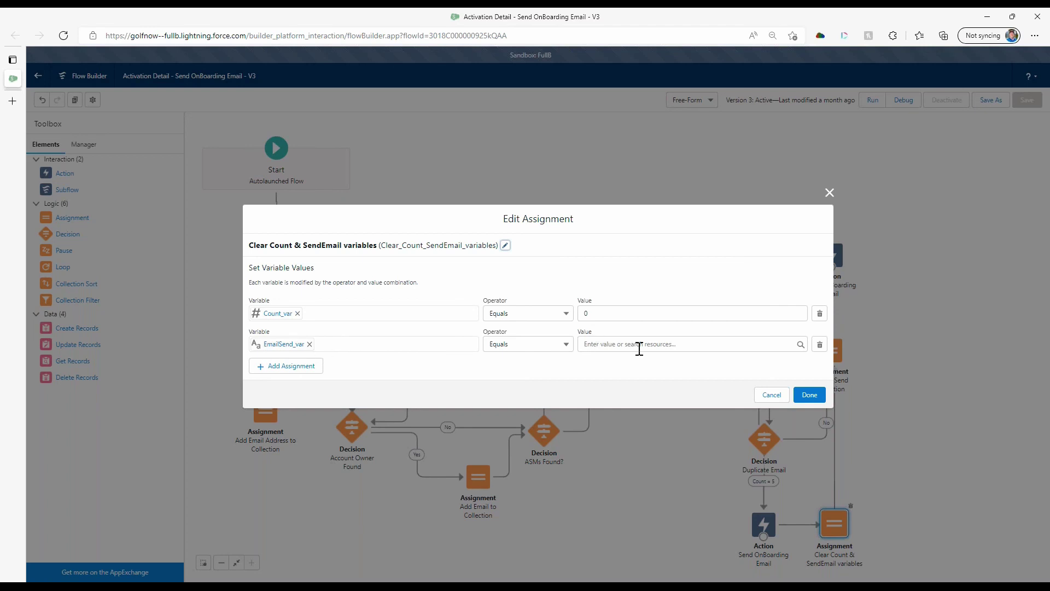
pyautogui.click(771, 394)
pyautogui.doubleClick(831, 351)
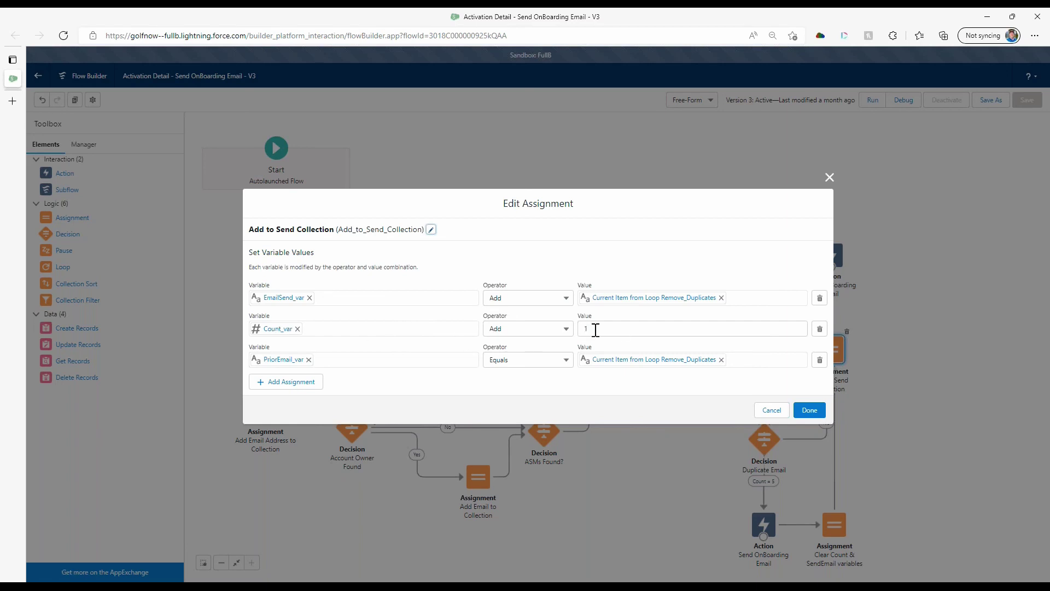
pyautogui.click(770, 410)
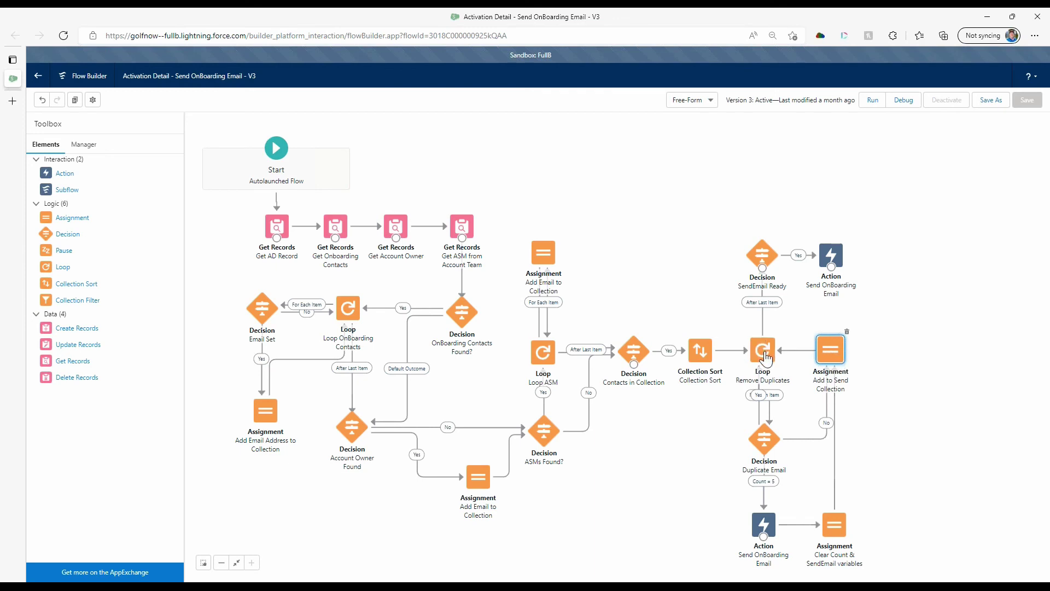
# Step: Examine the Yes condition of the SendEmail Ready decision and the inputs of its Send OnBoarding Email action, without changes
pyautogui.doubleClick(762, 261)
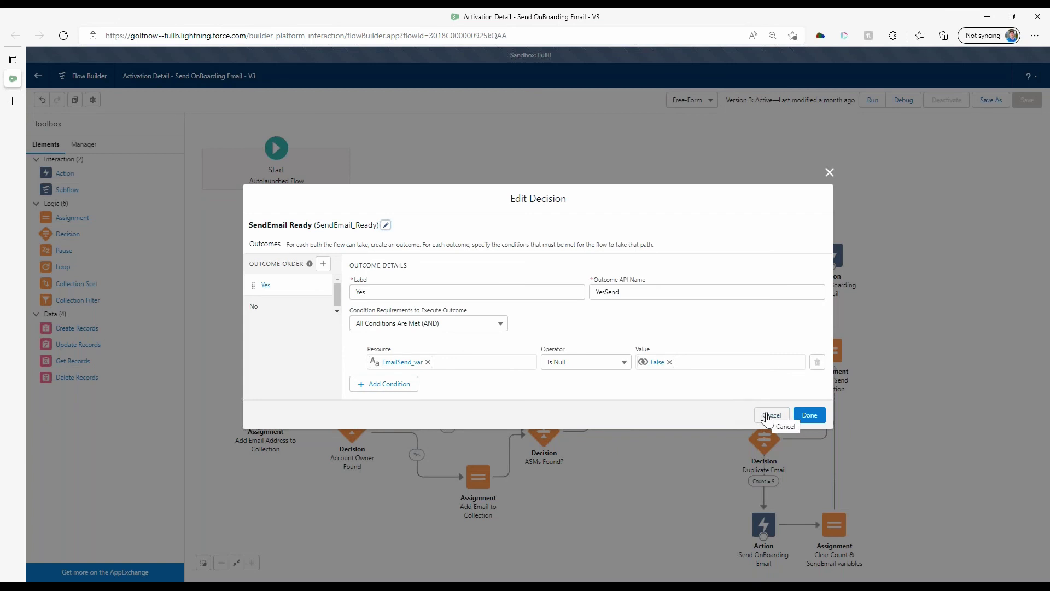
pyautogui.click(768, 417)
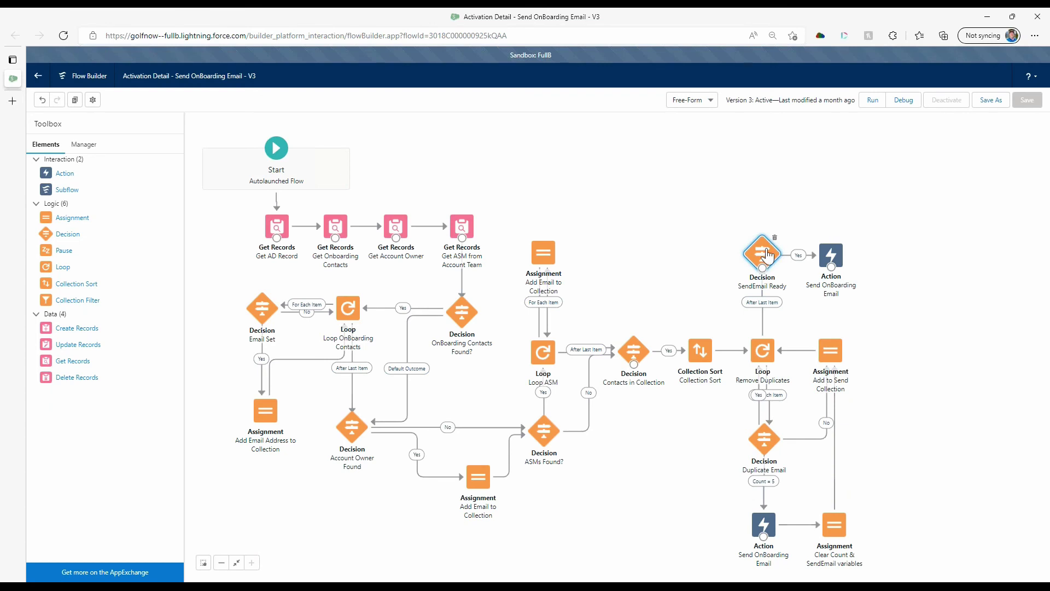
pyautogui.doubleClick(830, 261)
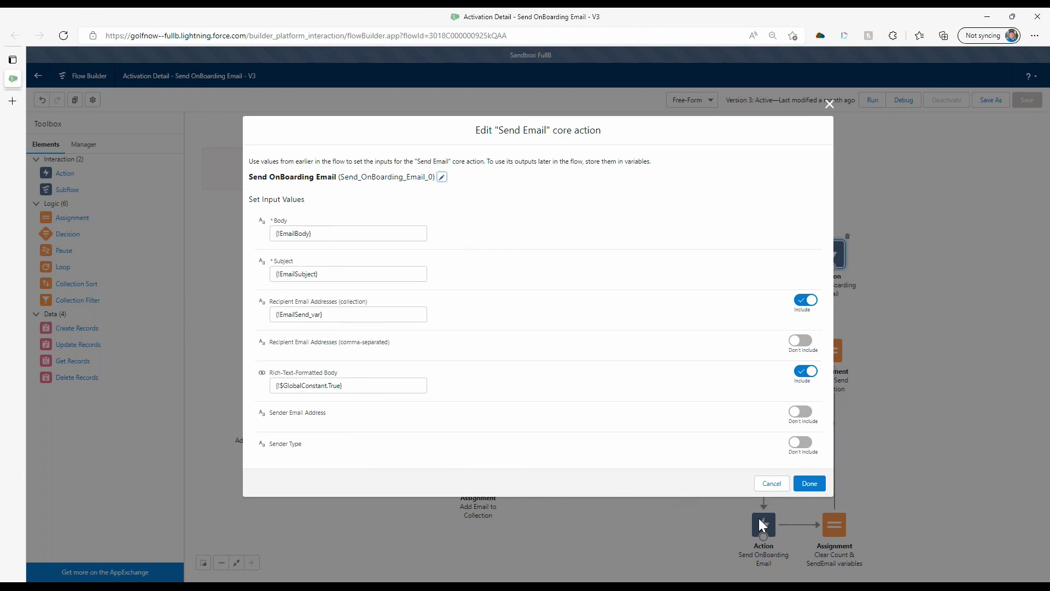
pyautogui.click(768, 484)
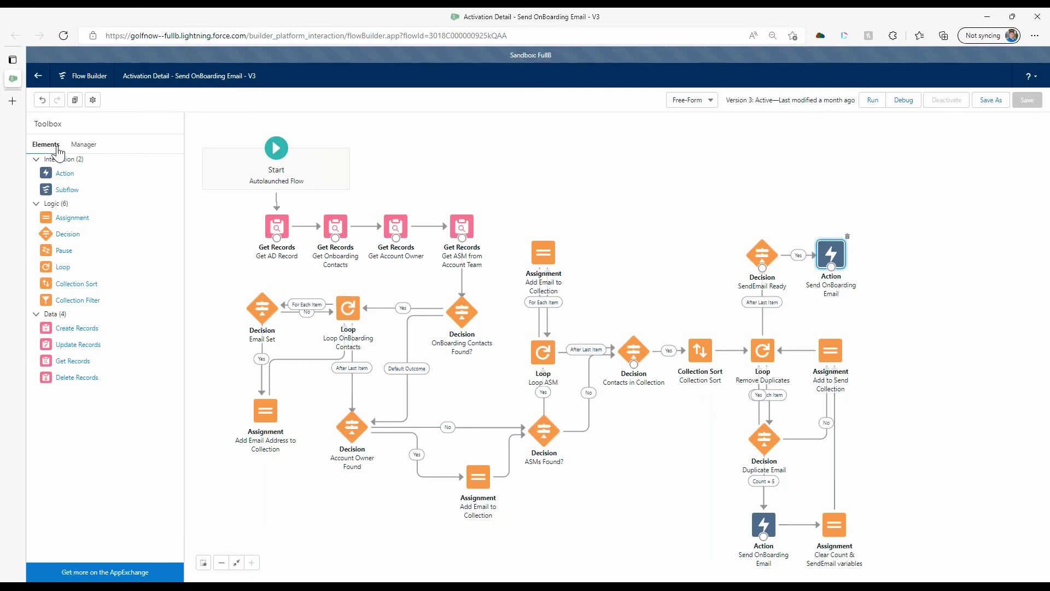
# Step: Examine the body of the EmailBody text template among the flow's resources, leaving it unchanged
pyautogui.click(81, 145)
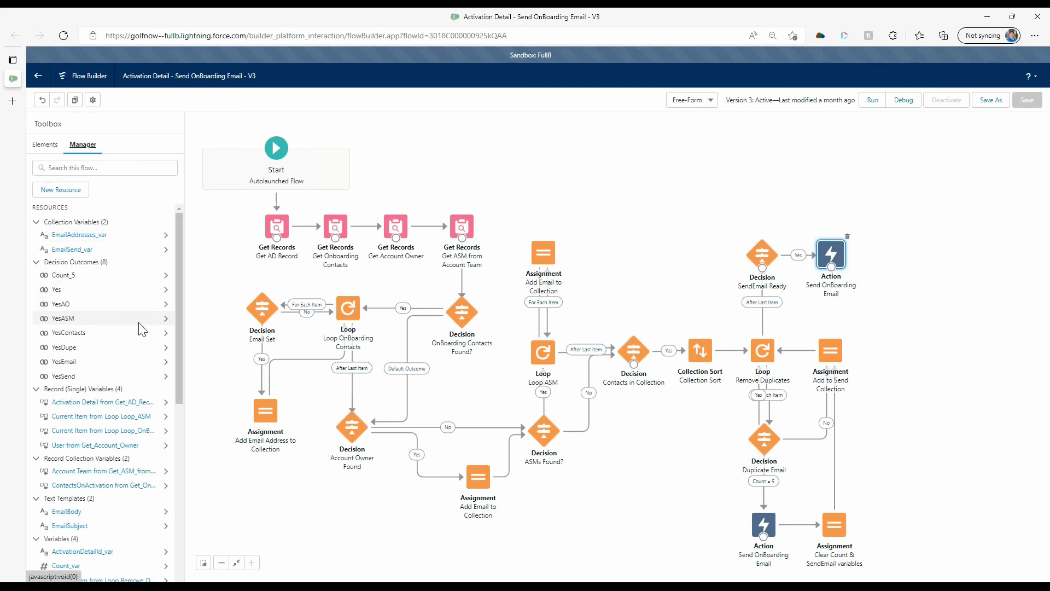
pyautogui.scroll(-2, 145, 416)
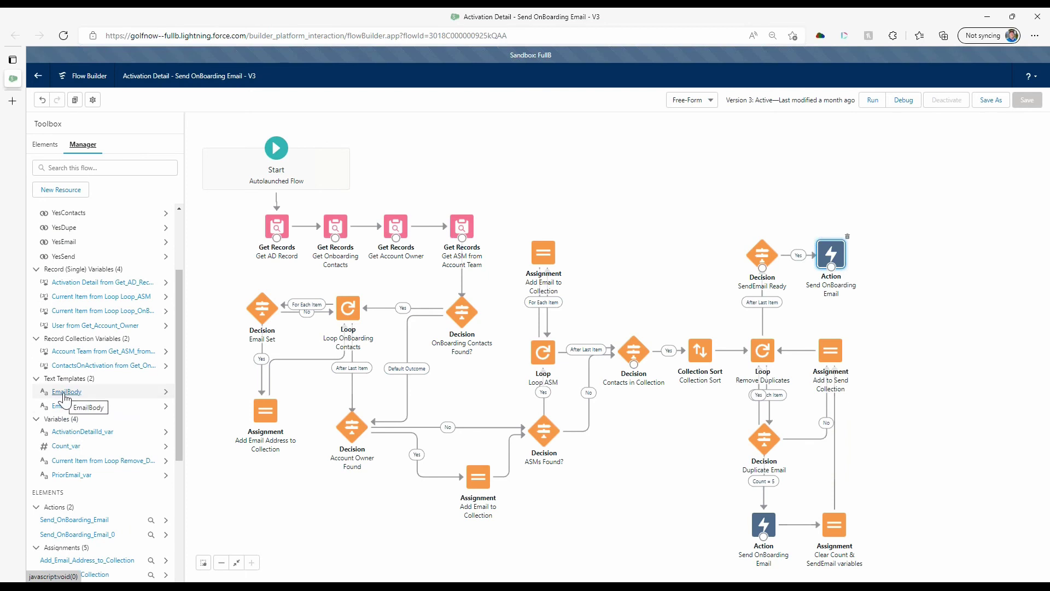
pyautogui.doubleClick(65, 391)
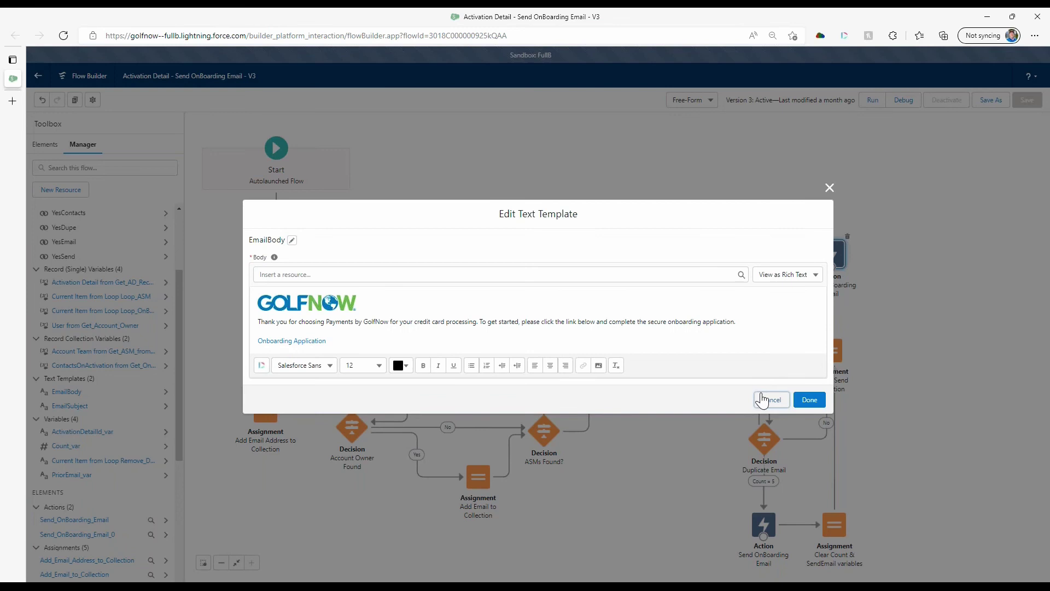
pyautogui.click(770, 399)
# Step: Examine the EmailSubject text template's body and its rich text and plain text view options, then close it without changes
pyautogui.doubleClick(70, 405)
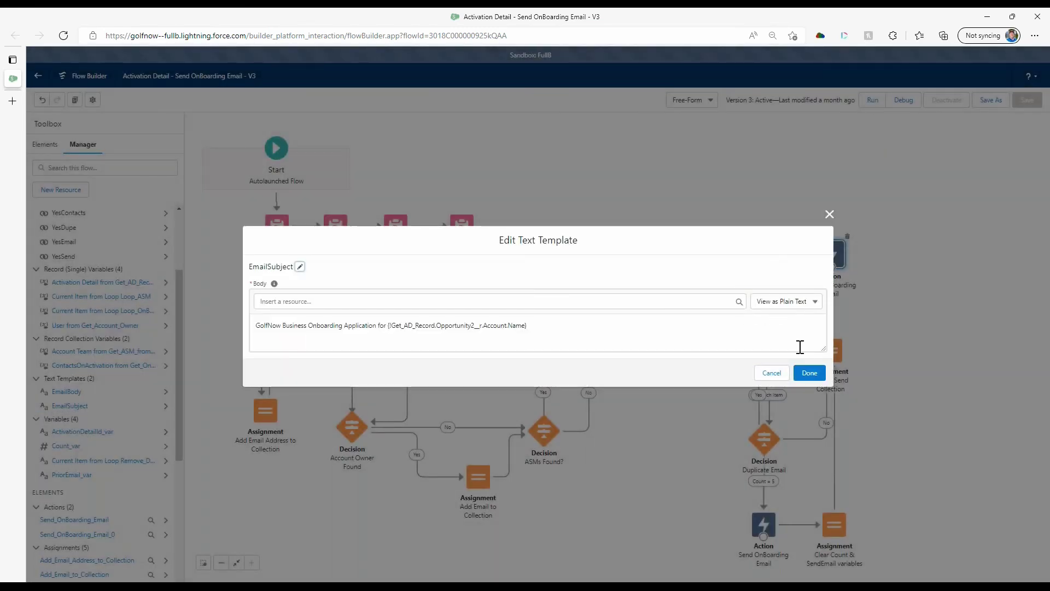
pyautogui.click(802, 302)
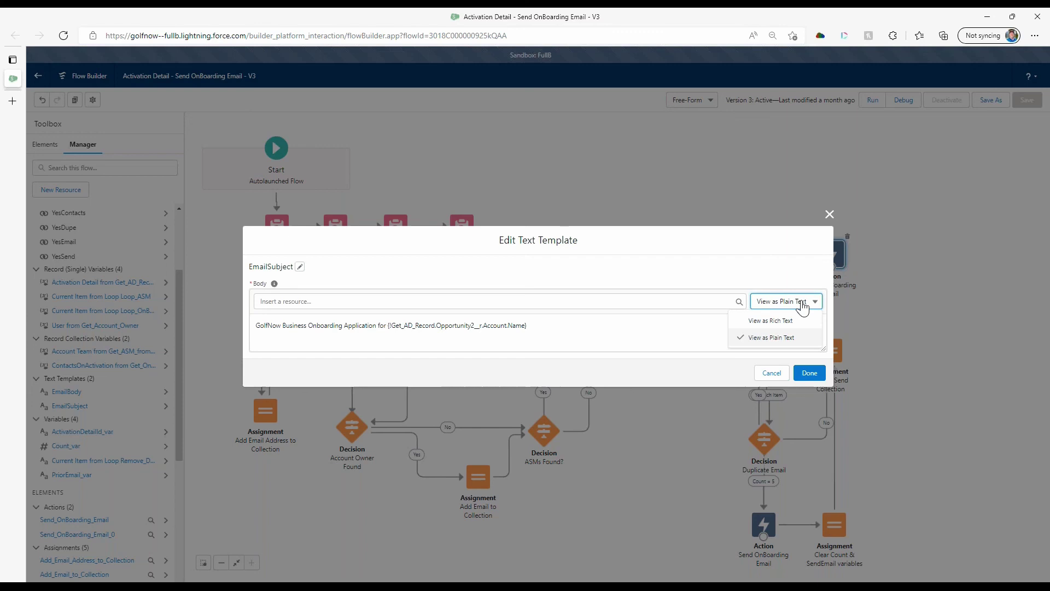
pyautogui.click(802, 304)
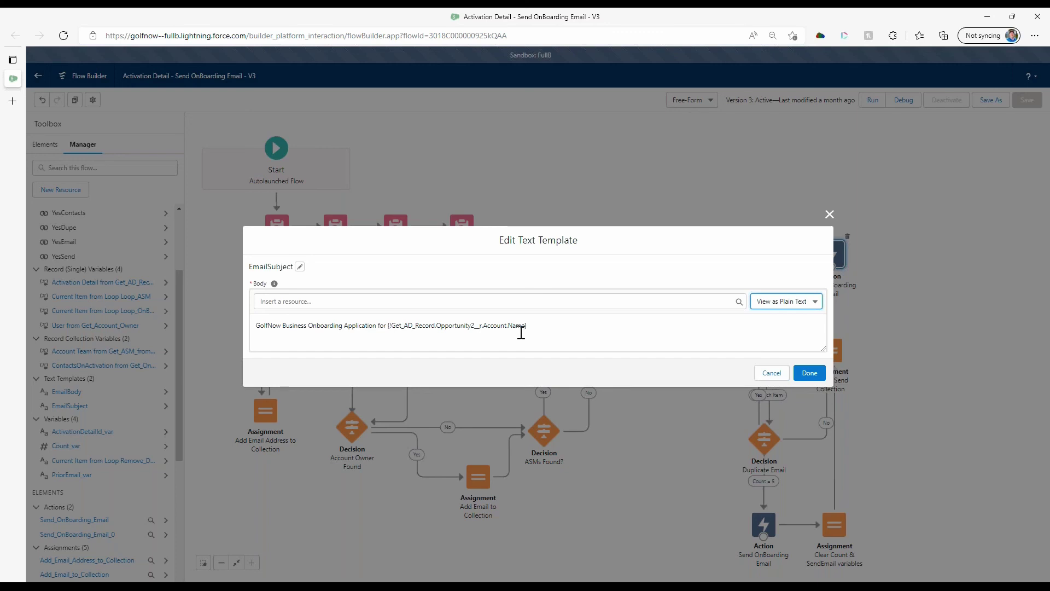
pyautogui.click(771, 374)
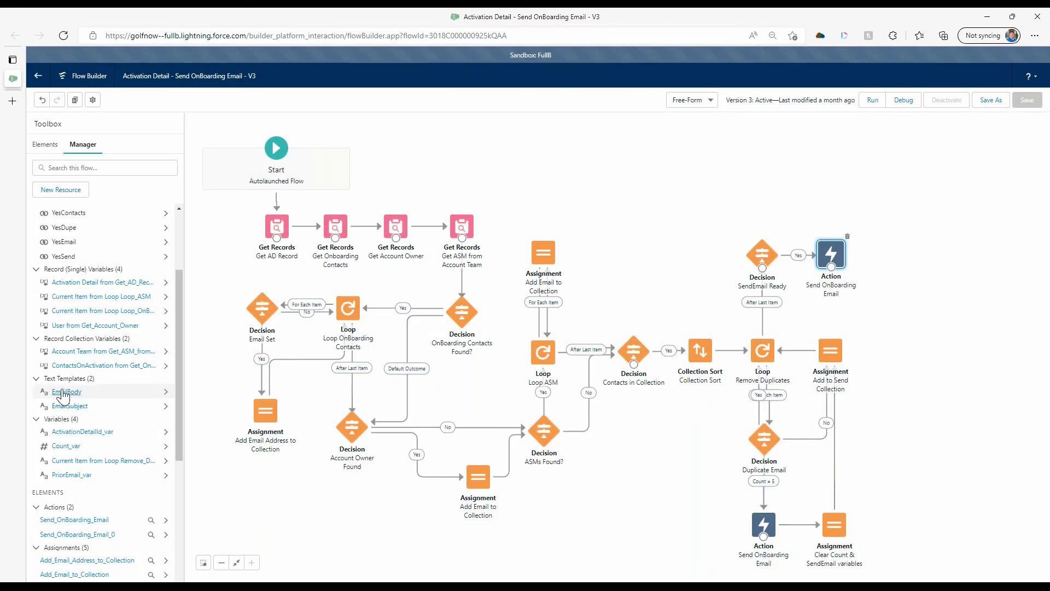
# Step: Examine the EmailBody template's HTML as plain text in an enlarged body field, return to rich text view, and discard the edit
pyautogui.click(66, 392)
pyautogui.click(781, 276)
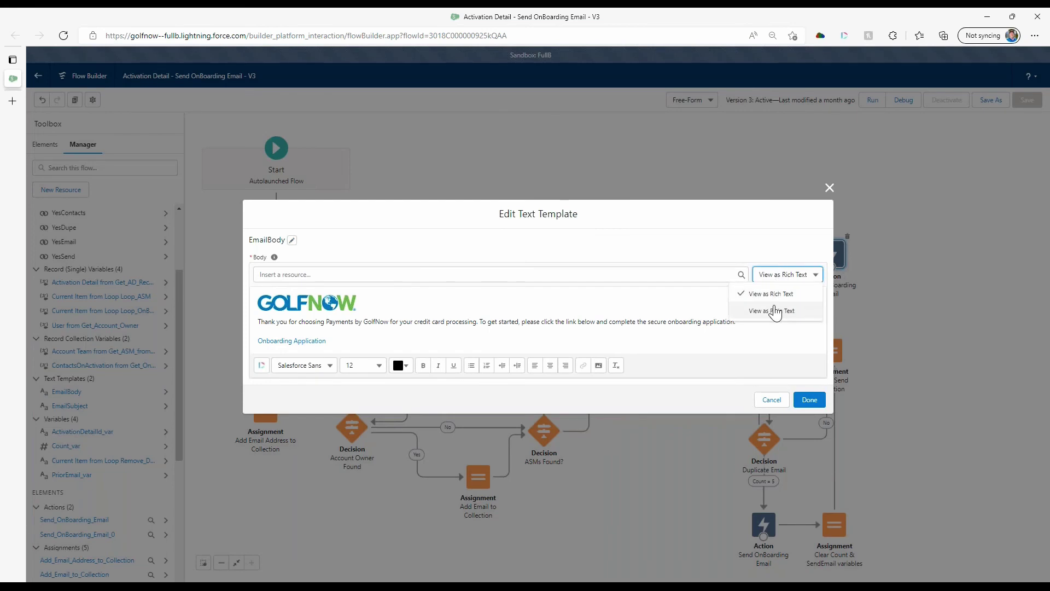
pyautogui.click(773, 307)
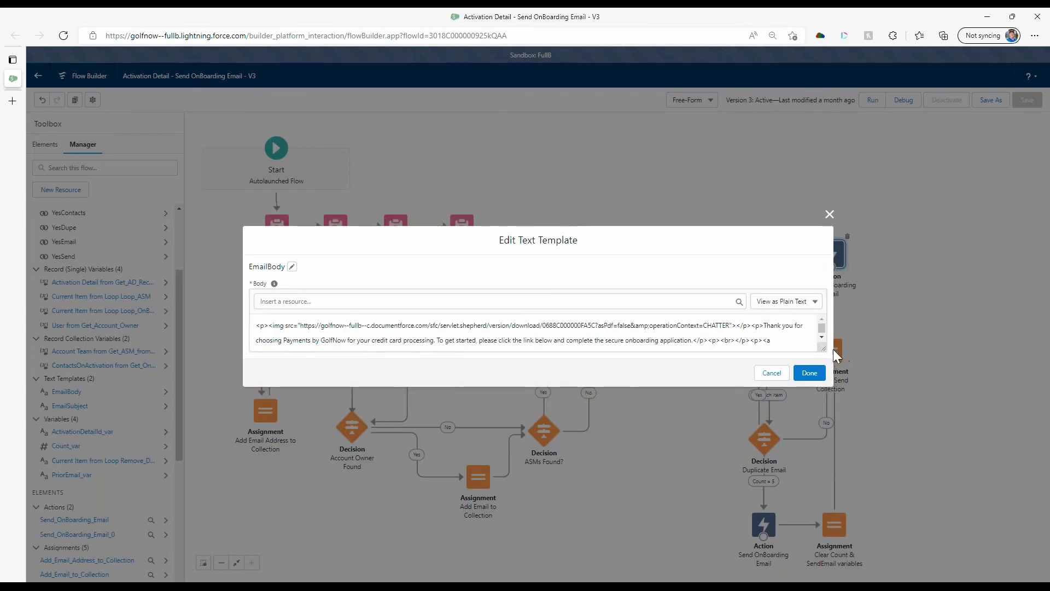
pyautogui.moveTo(823, 348); pyautogui.dragTo(826, 419)
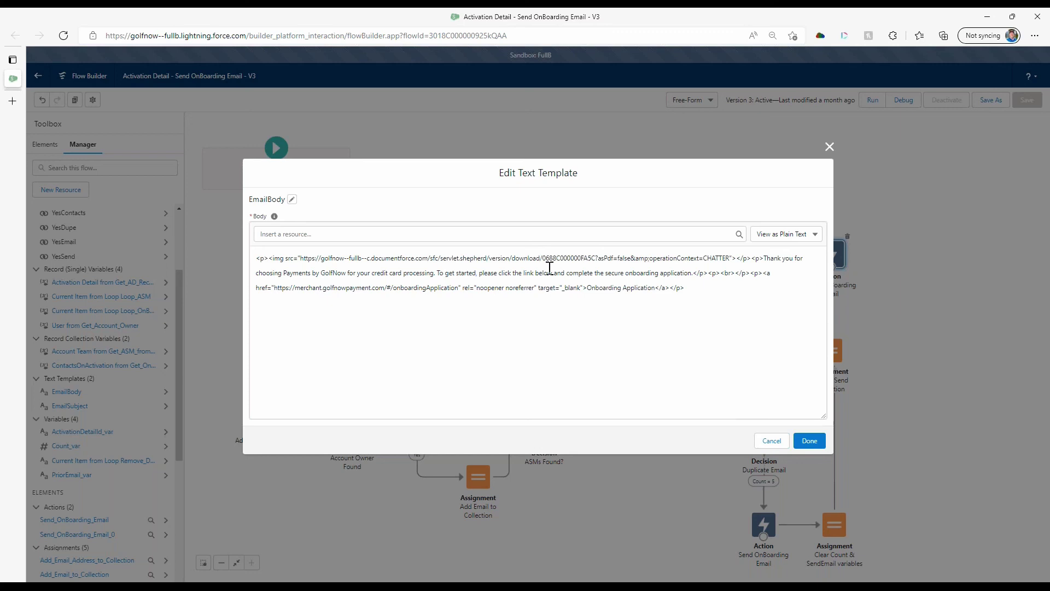
pyautogui.click(809, 234)
pyautogui.click(770, 253)
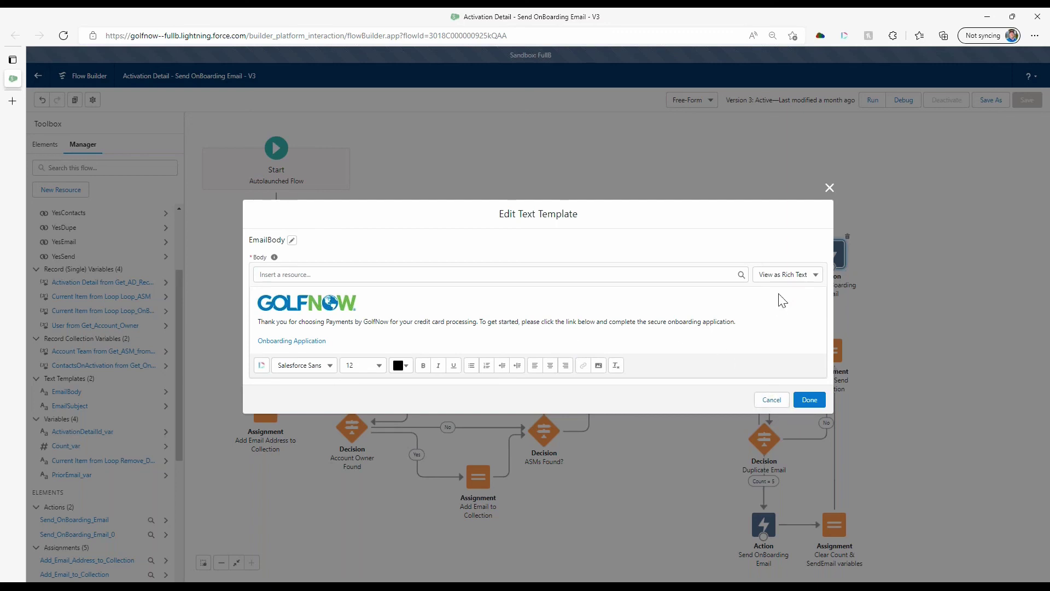
pyautogui.click(780, 405)
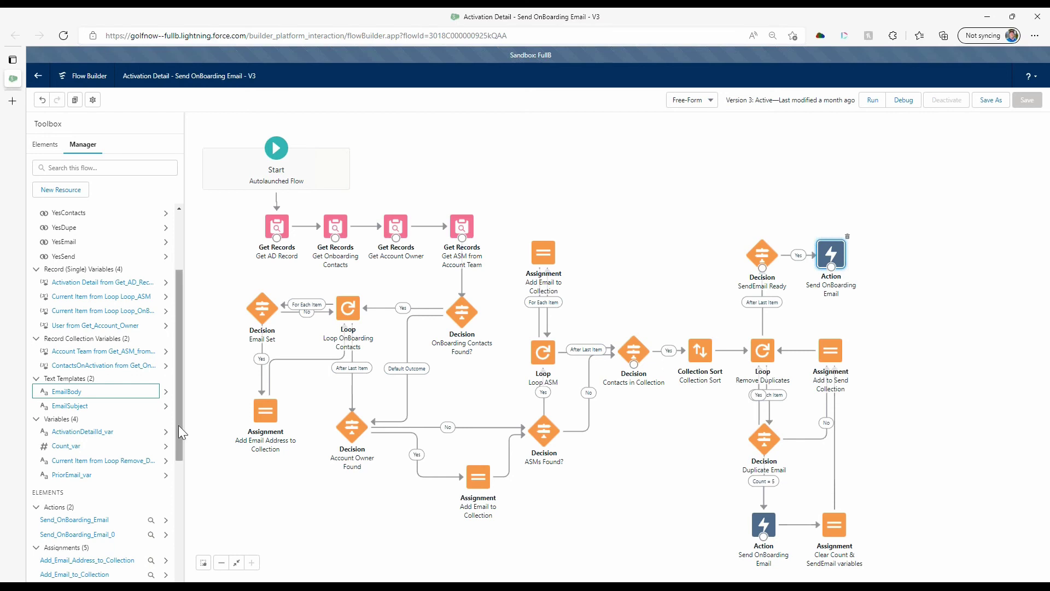
# Step: Examine the data type and availability settings of the EmailAddresses_var collection variable without changing them
pyautogui.moveTo(179, 430); pyautogui.dragTo(182, 458)
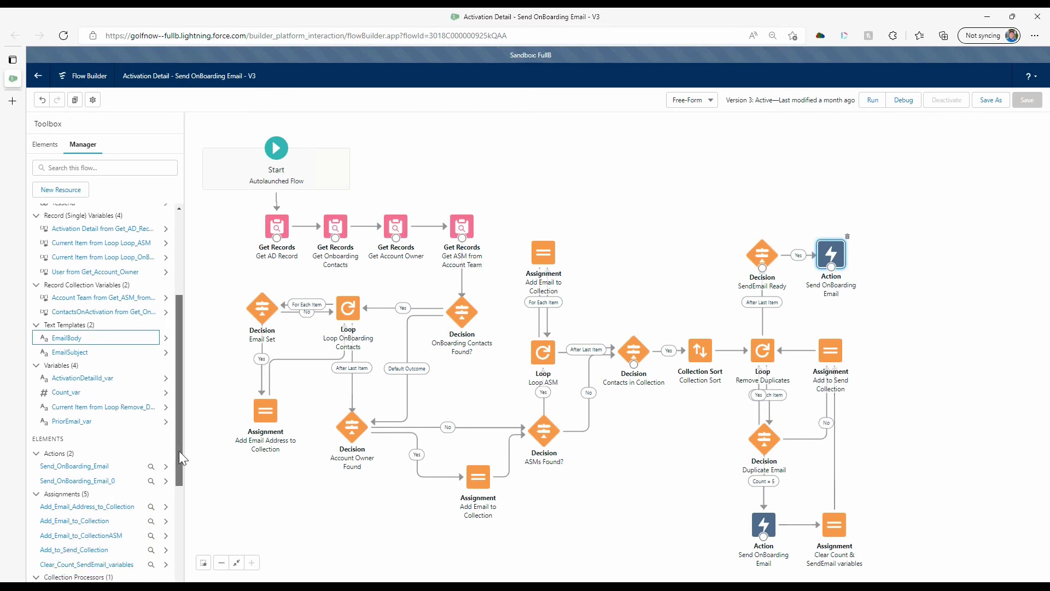
pyautogui.moveTo(179, 451); pyautogui.dragTo(170, 359)
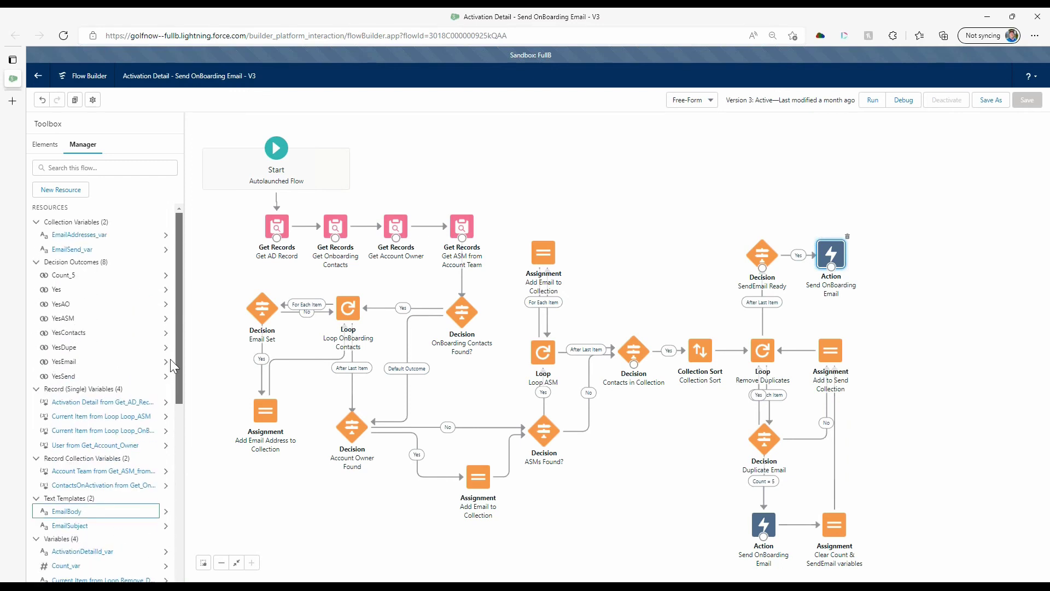
pyautogui.click(94, 239)
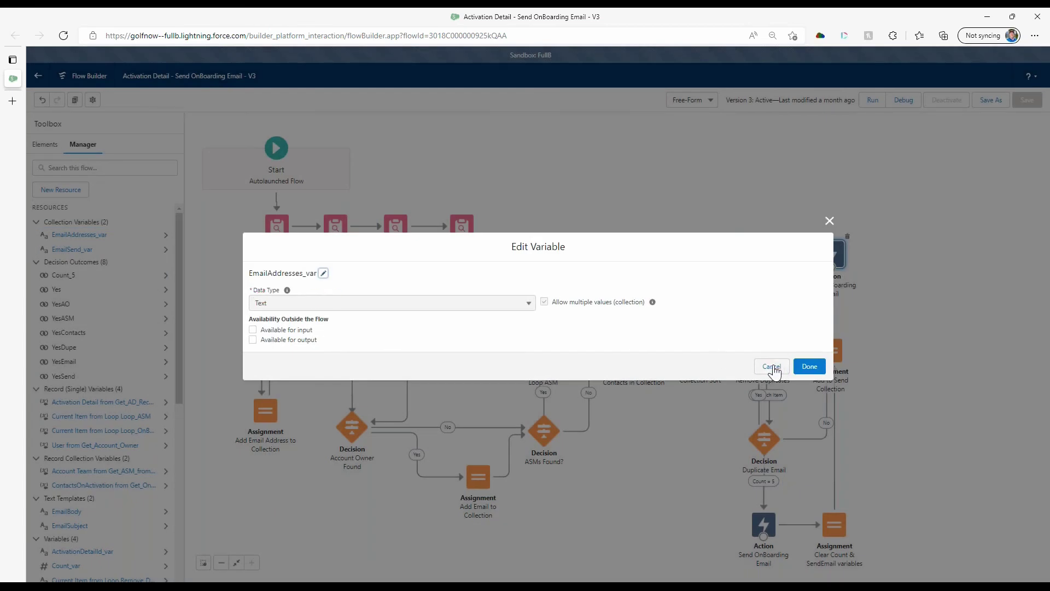
pyautogui.click(771, 366)
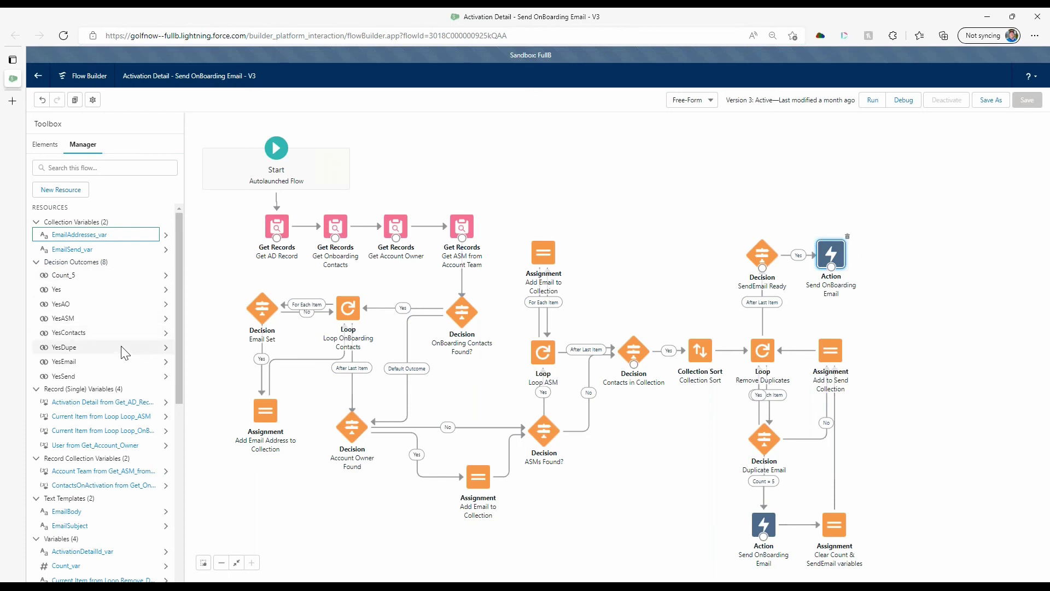
# Step: Review the flow's full list of resources and elements, from collection variables and decision outcomes to Get Records
pyautogui.scroll(-1, 126, 352)
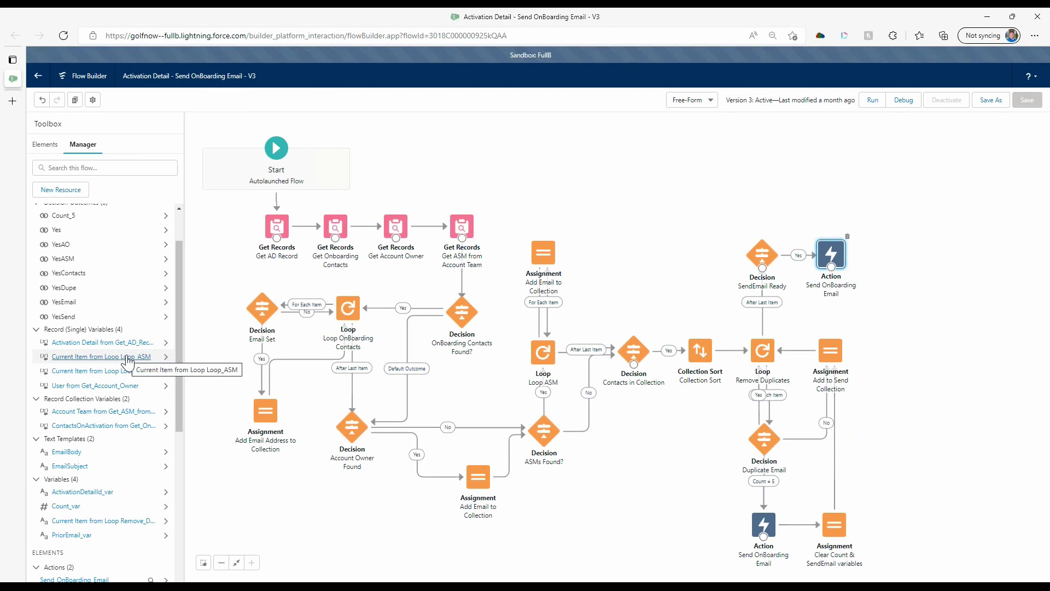
pyautogui.scroll(-1, 110, 385)
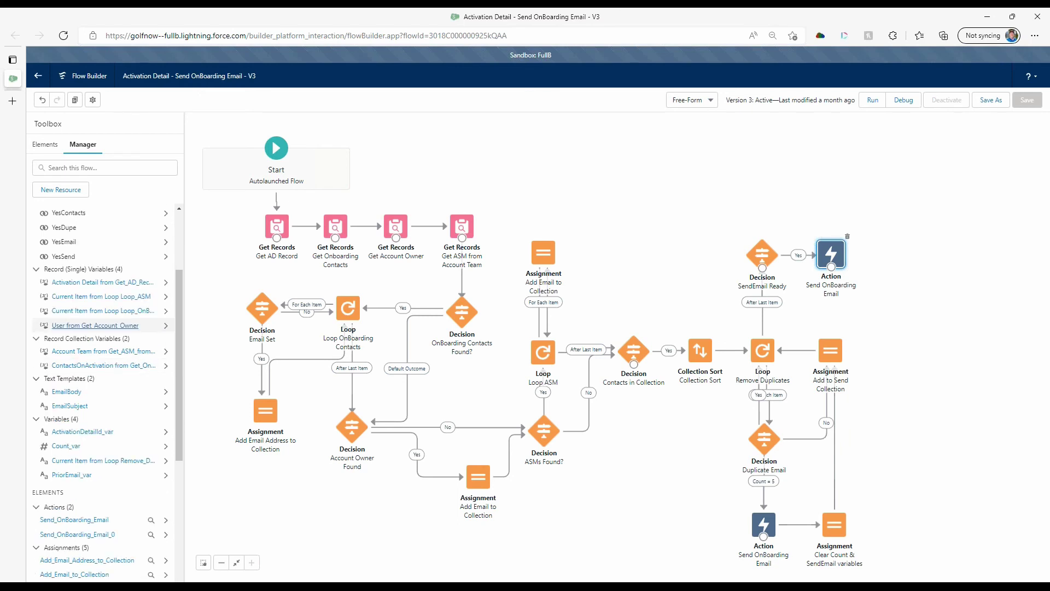
pyautogui.scroll(-3, 93, 432)
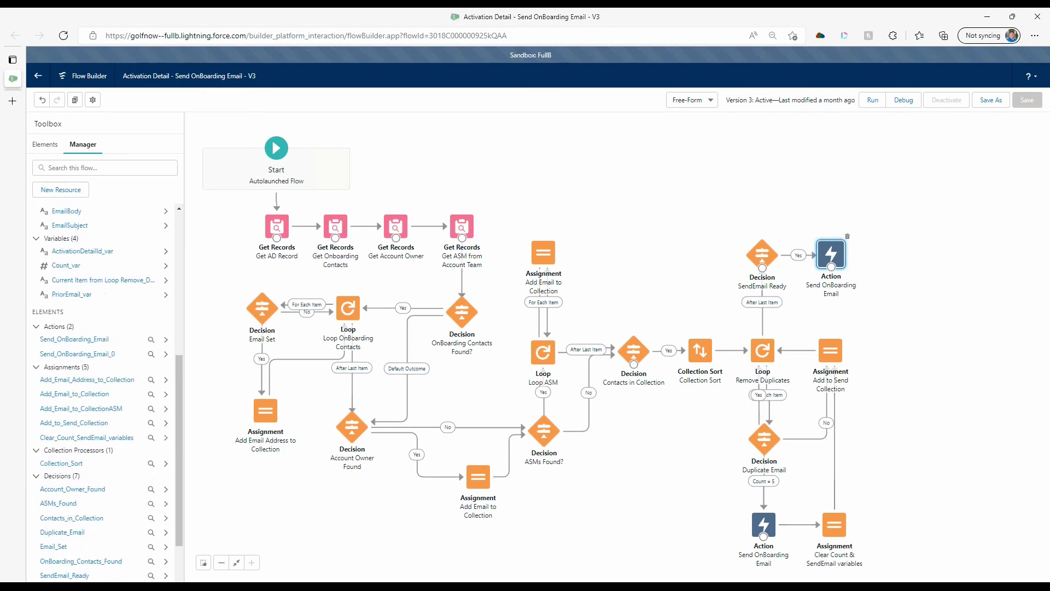
pyautogui.scroll(-1, 70, 468)
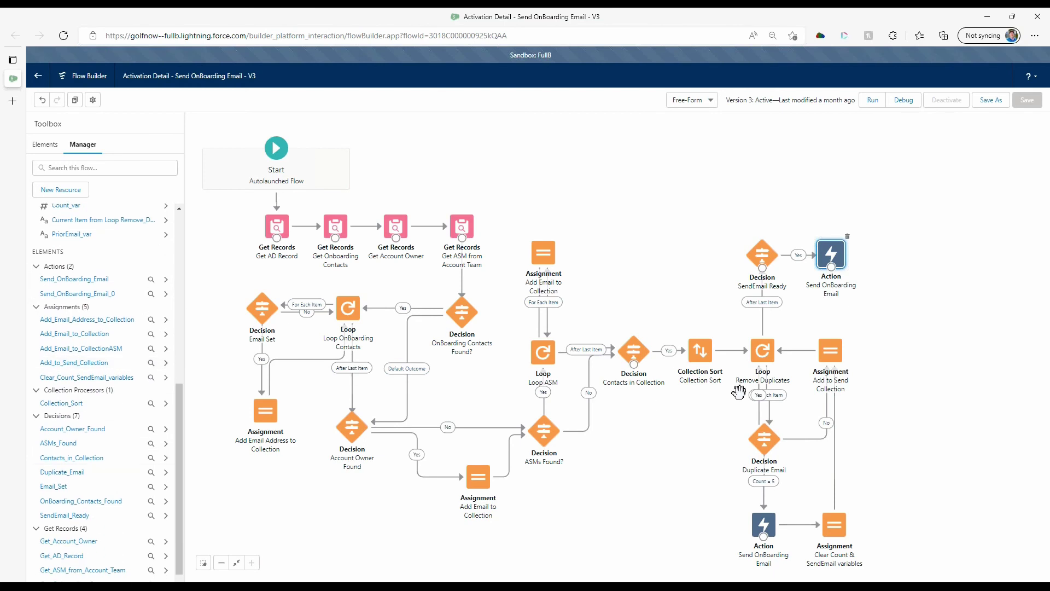
pyautogui.scroll(6, 103, 335)
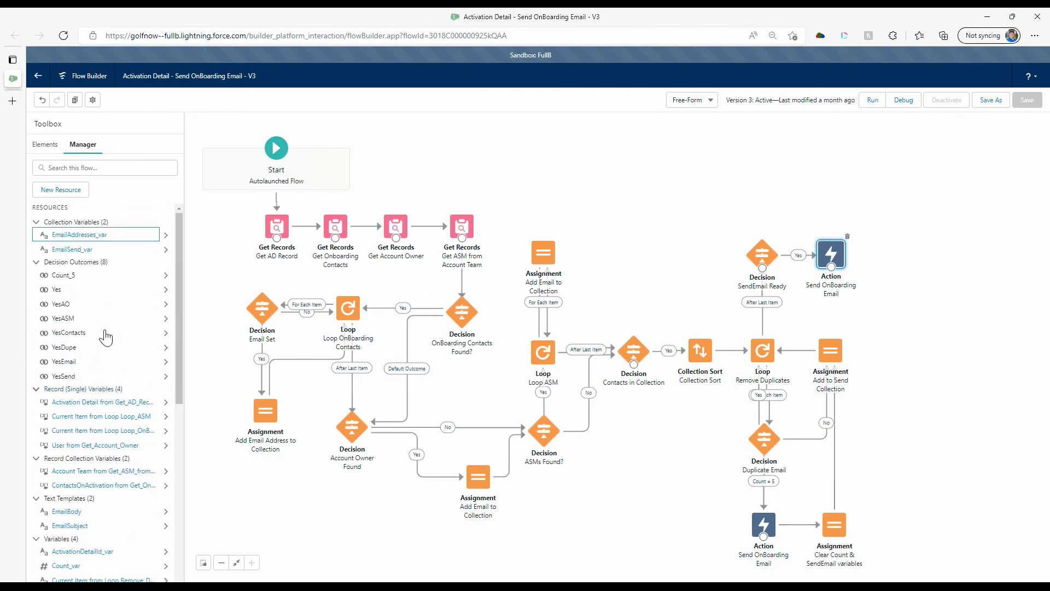